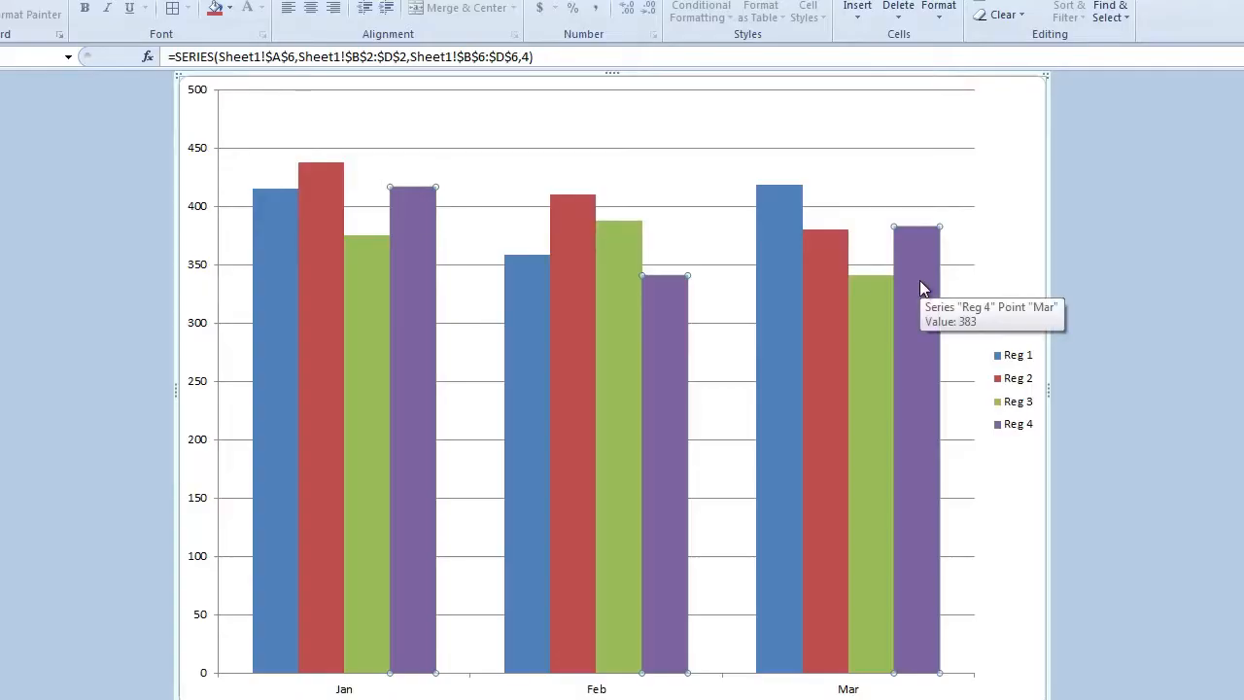
Recolour the Reg 4 data series with a solid dark orange theme fill and close its formatting dialog.
right_click(919, 280)
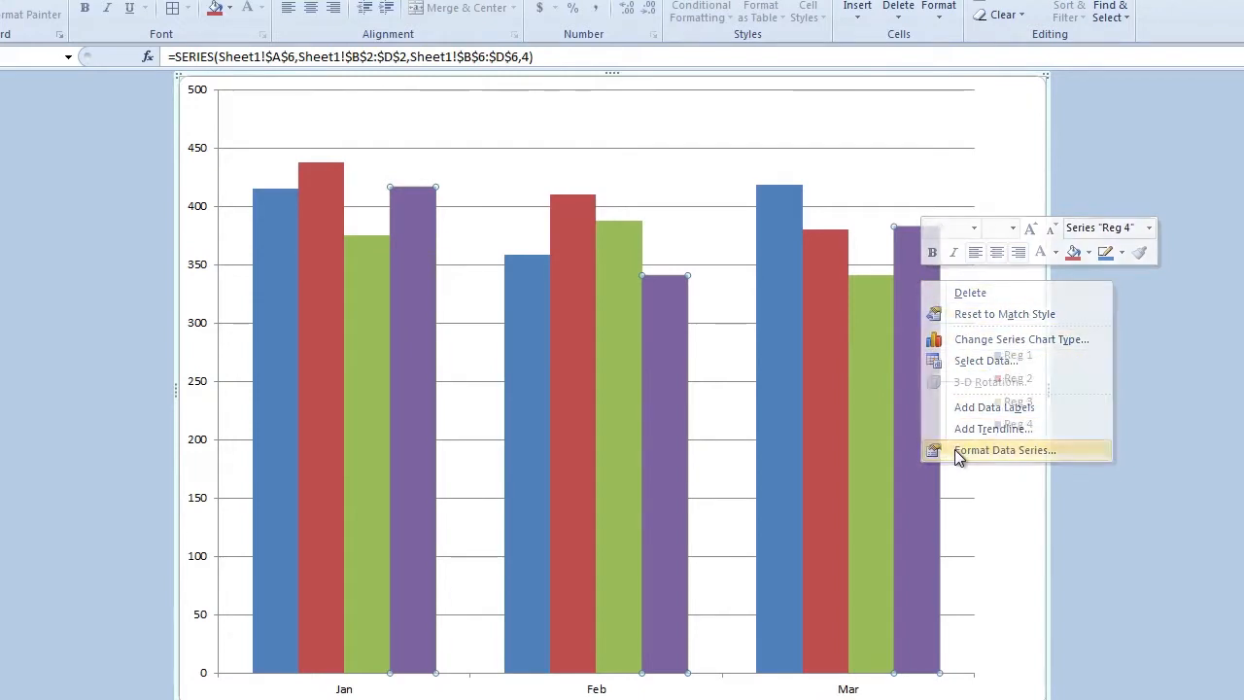
click(1004, 450)
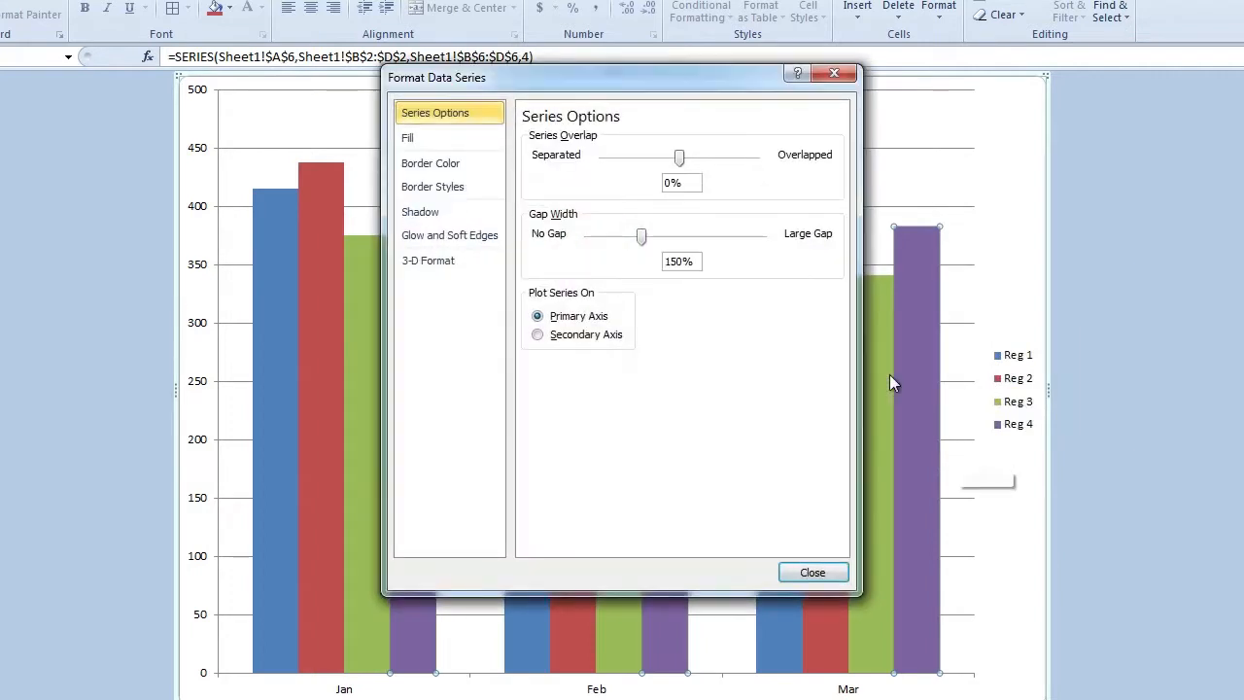
click(420, 144)
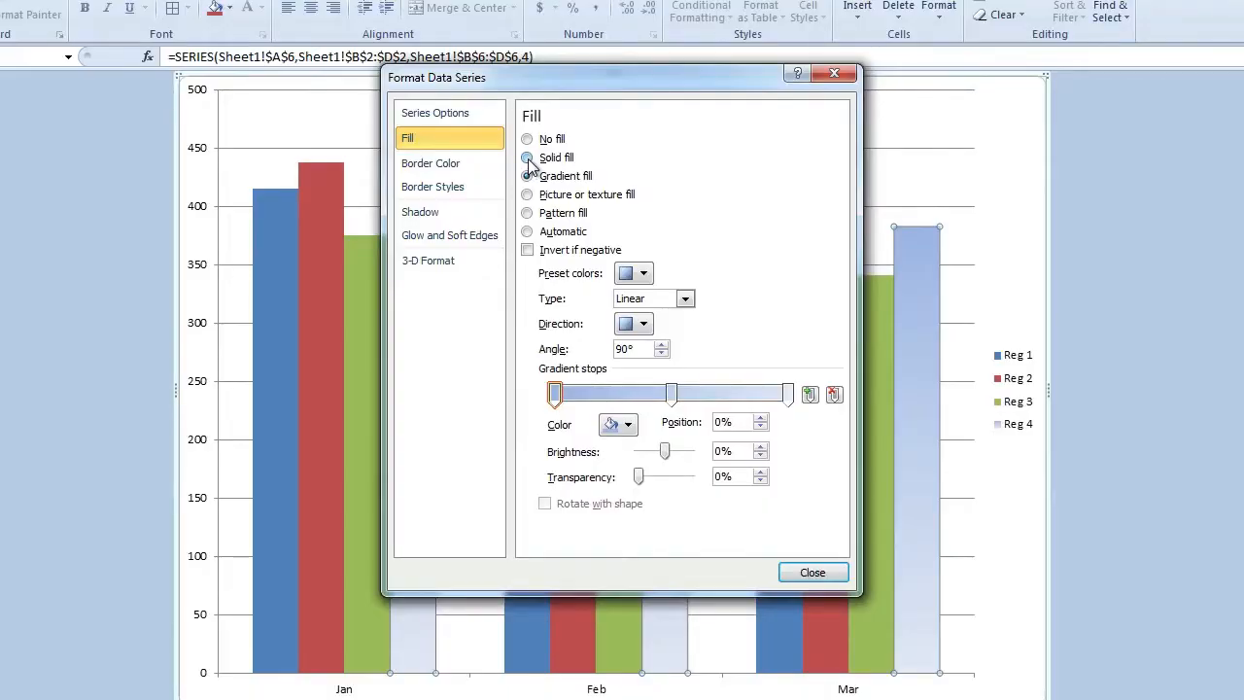
click(527, 157)
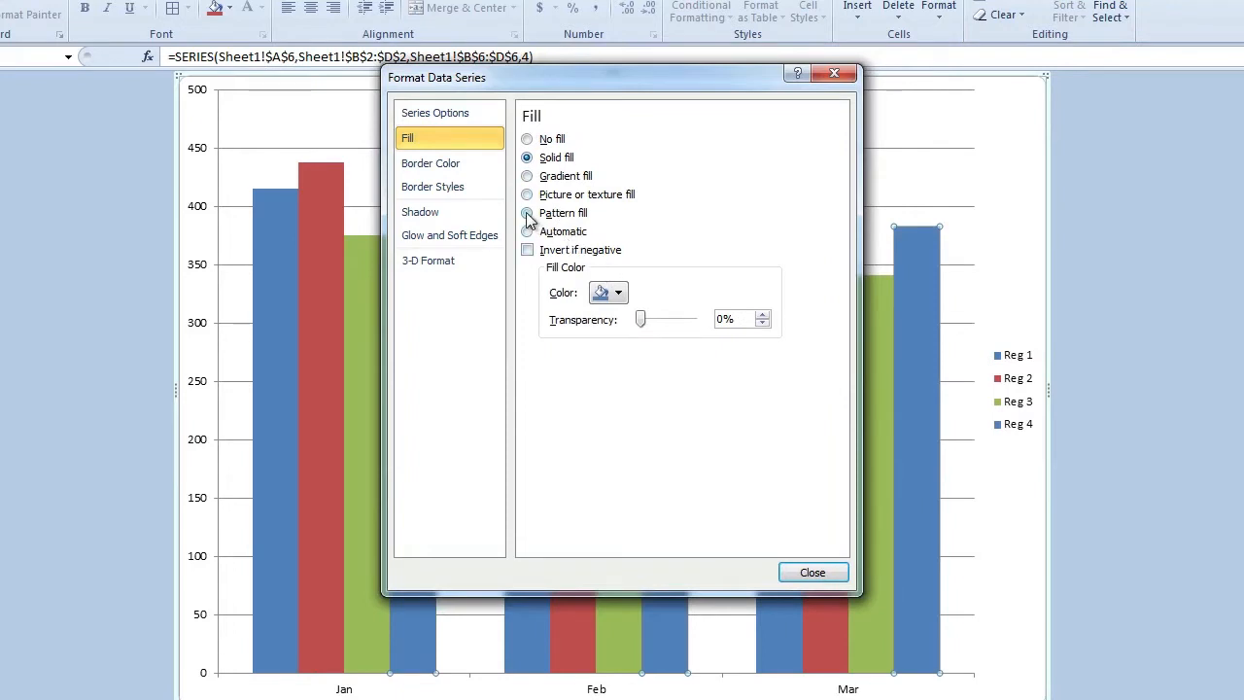
click(527, 196)
click(618, 293)
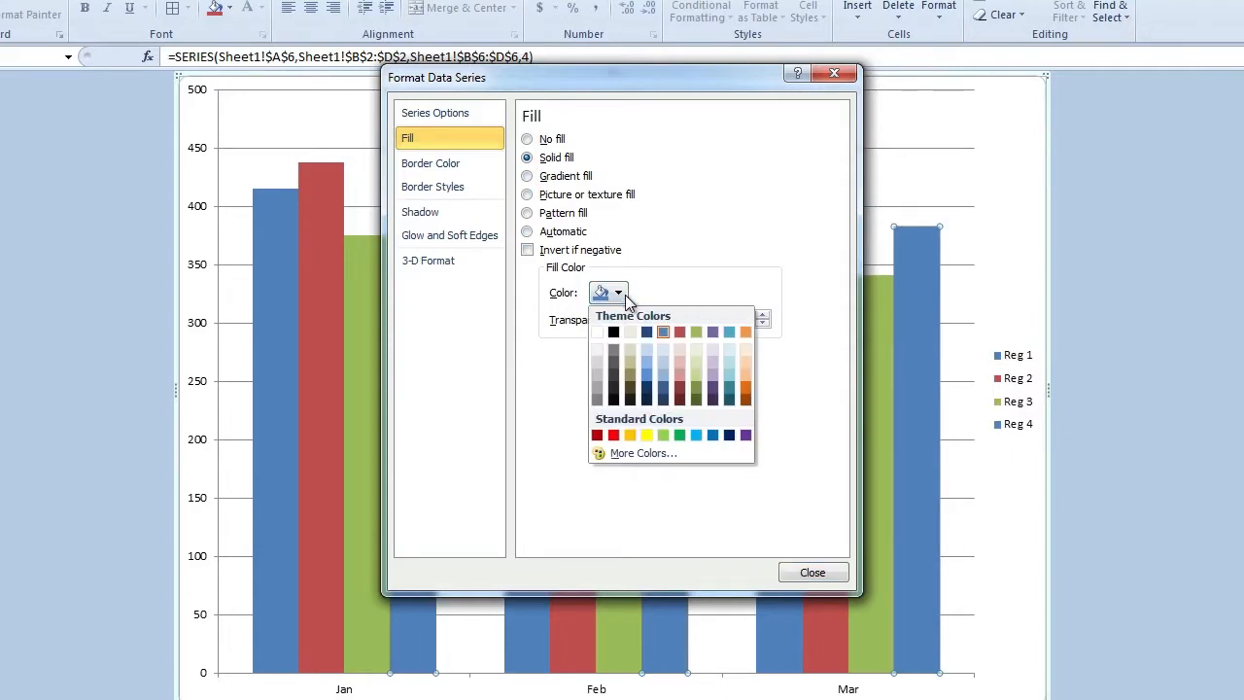
click(746, 378)
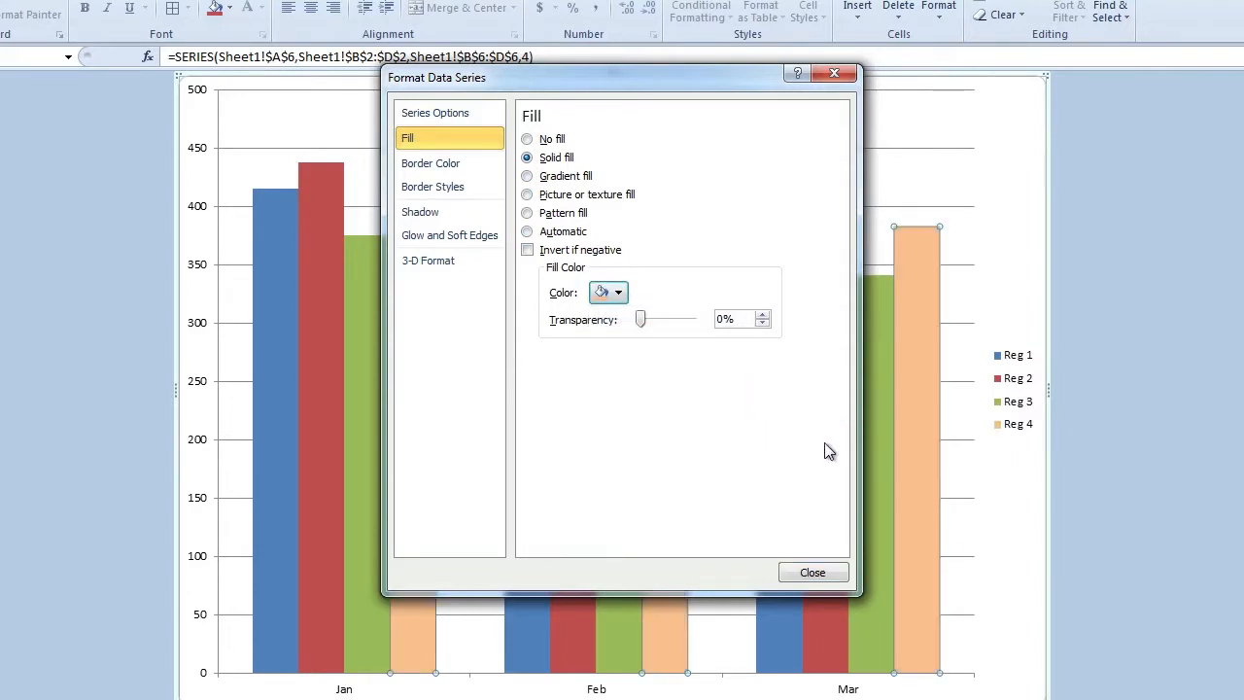
click(626, 294)
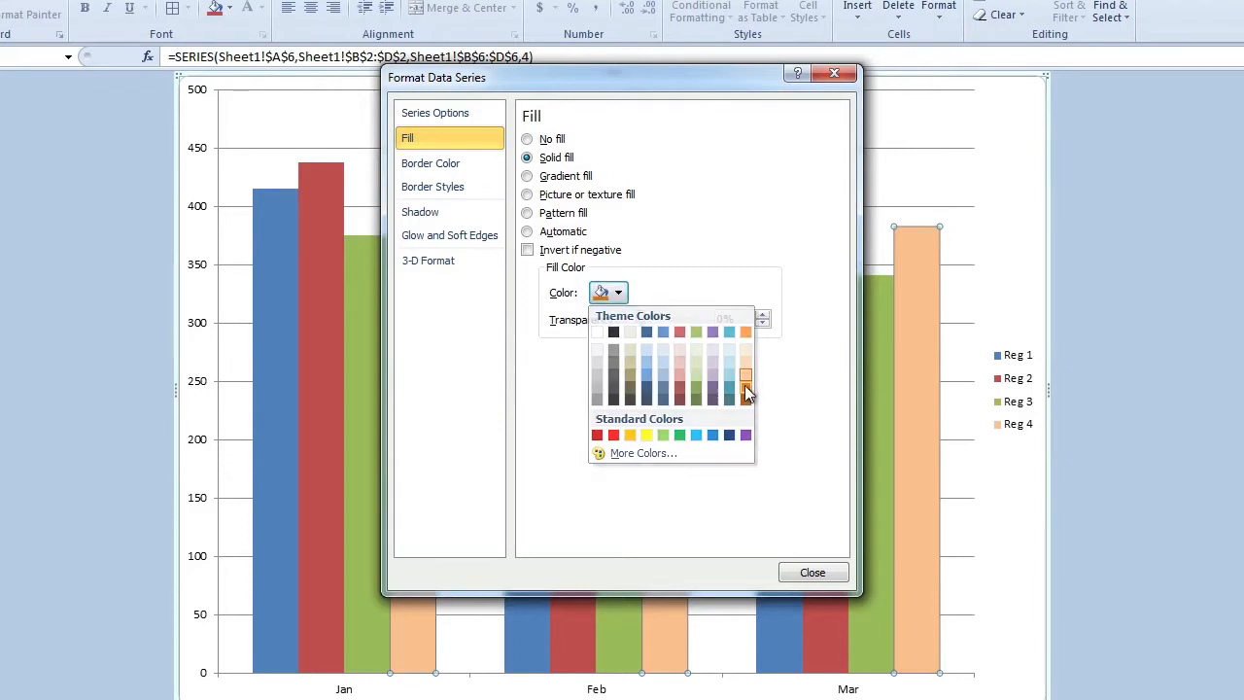
click(745, 385)
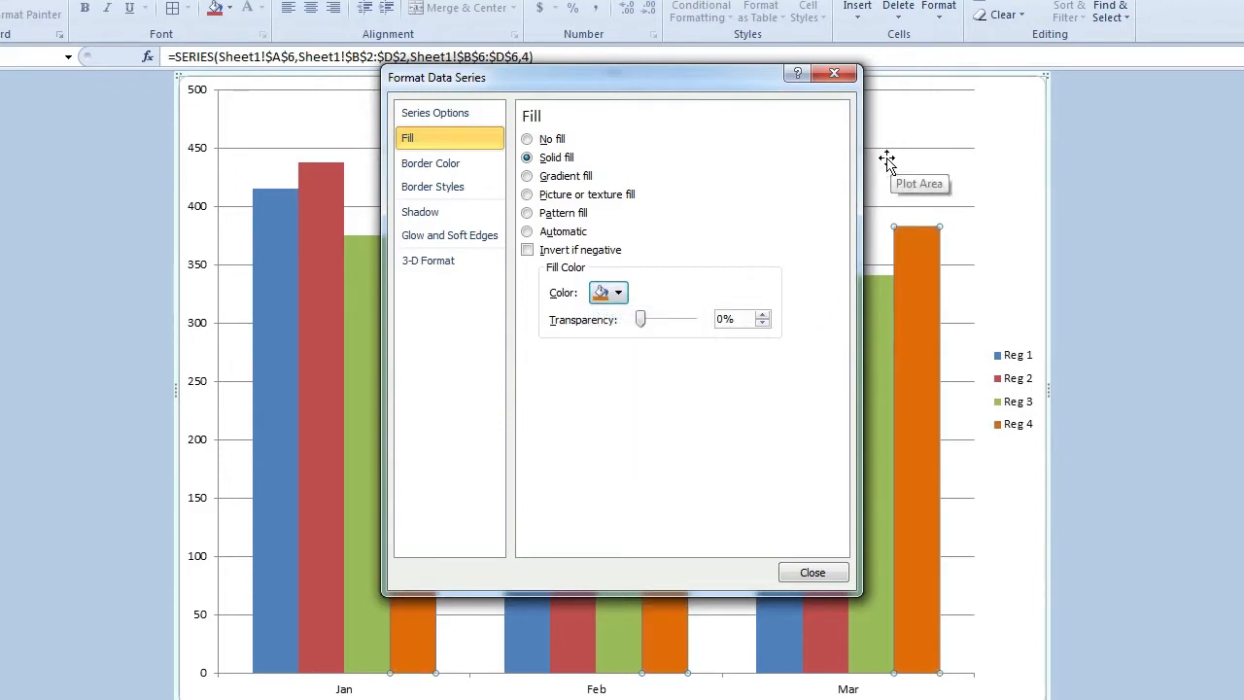
click(790, 575)
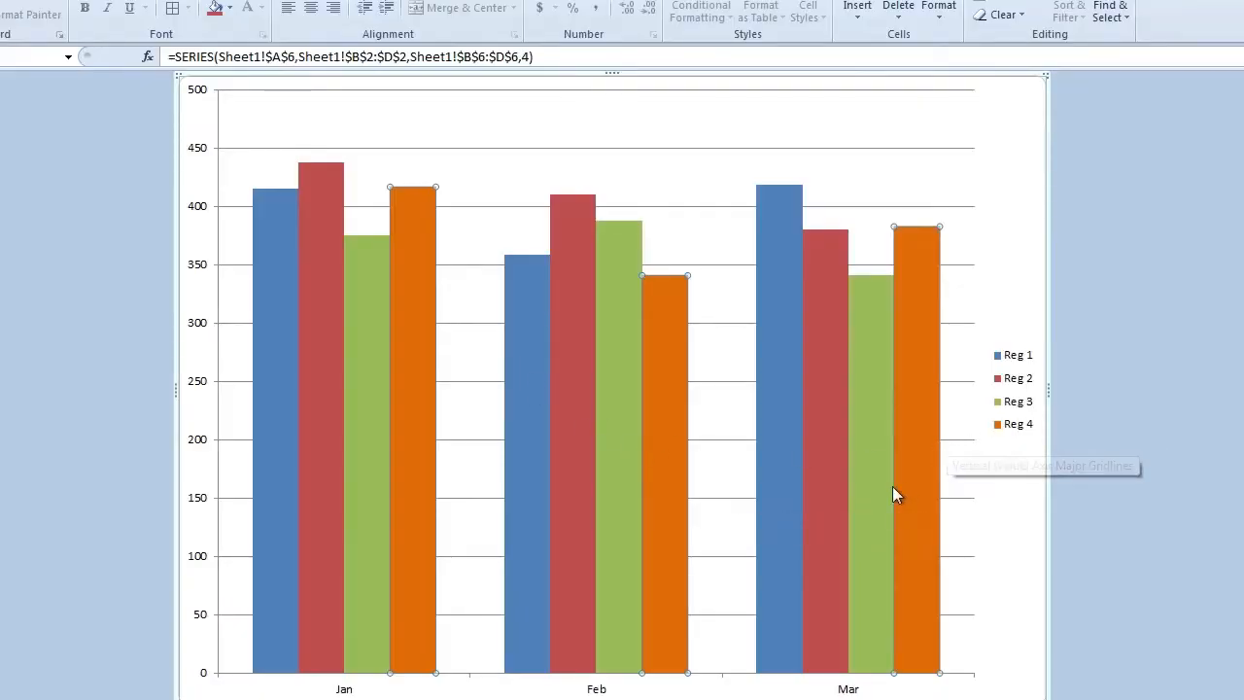
Format only the February bar of the Reg 4 series with a solid black border line.
mouse_move(665, 458)
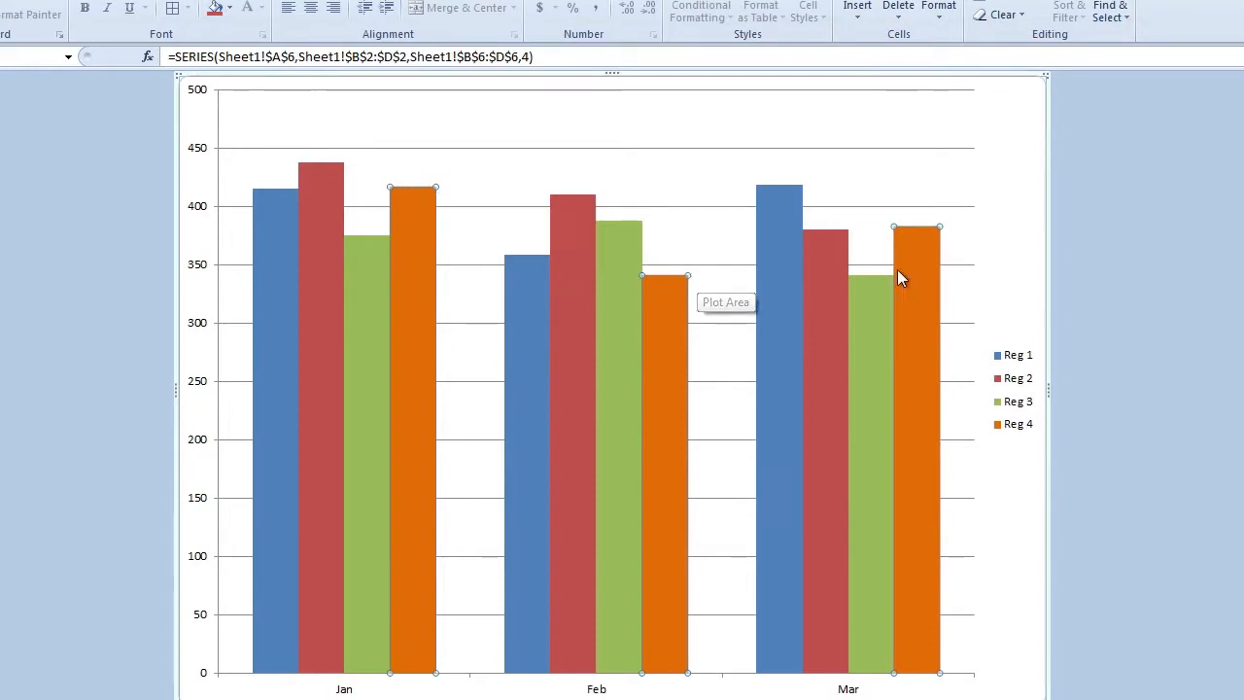
mouse_move(921, 238)
mouse_move(657, 342)
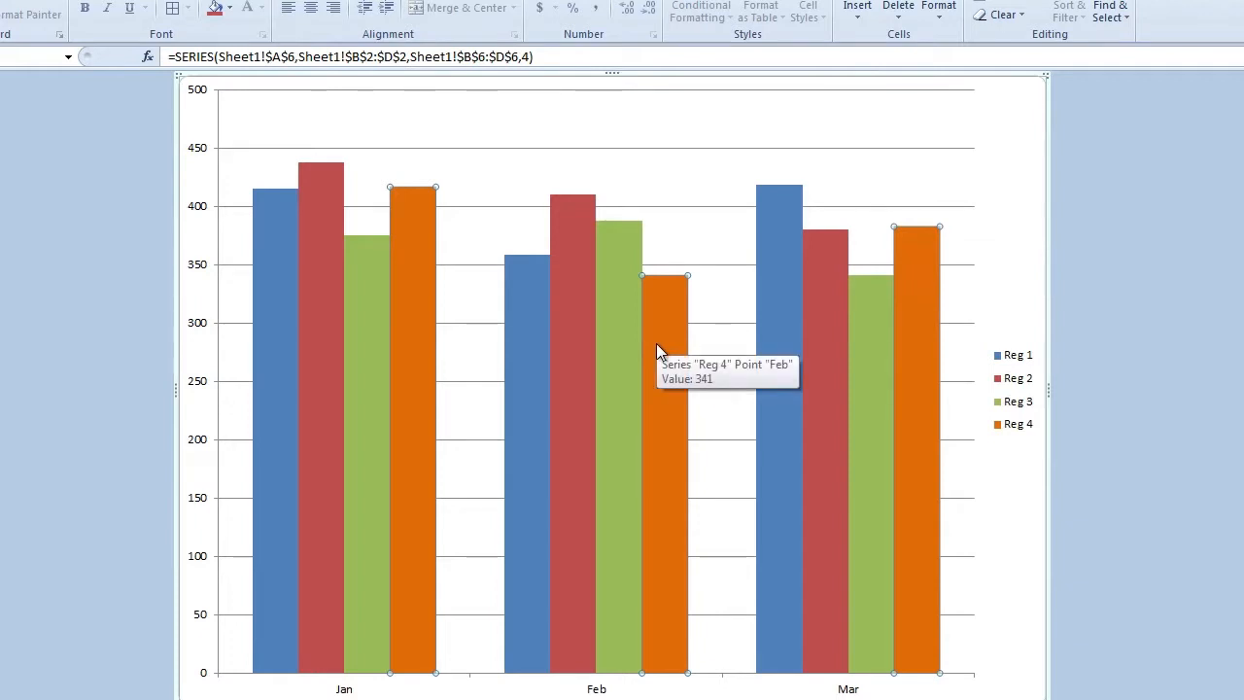
click(664, 406)
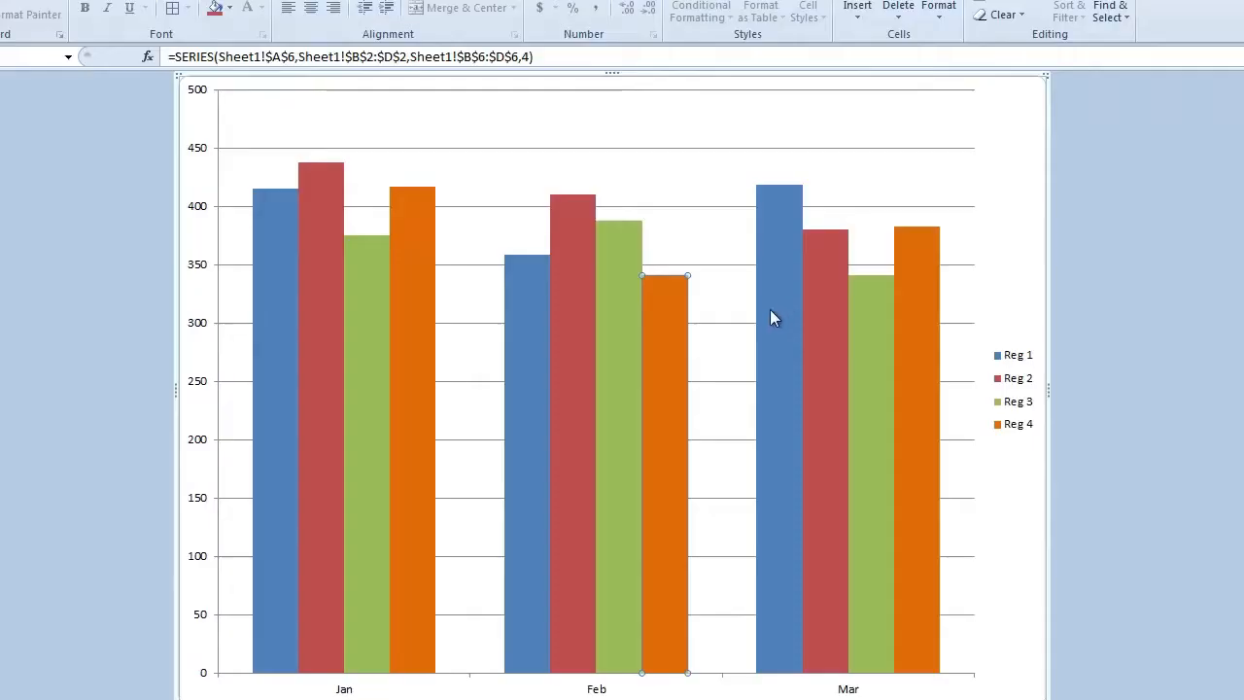
mouse_move(664, 423)
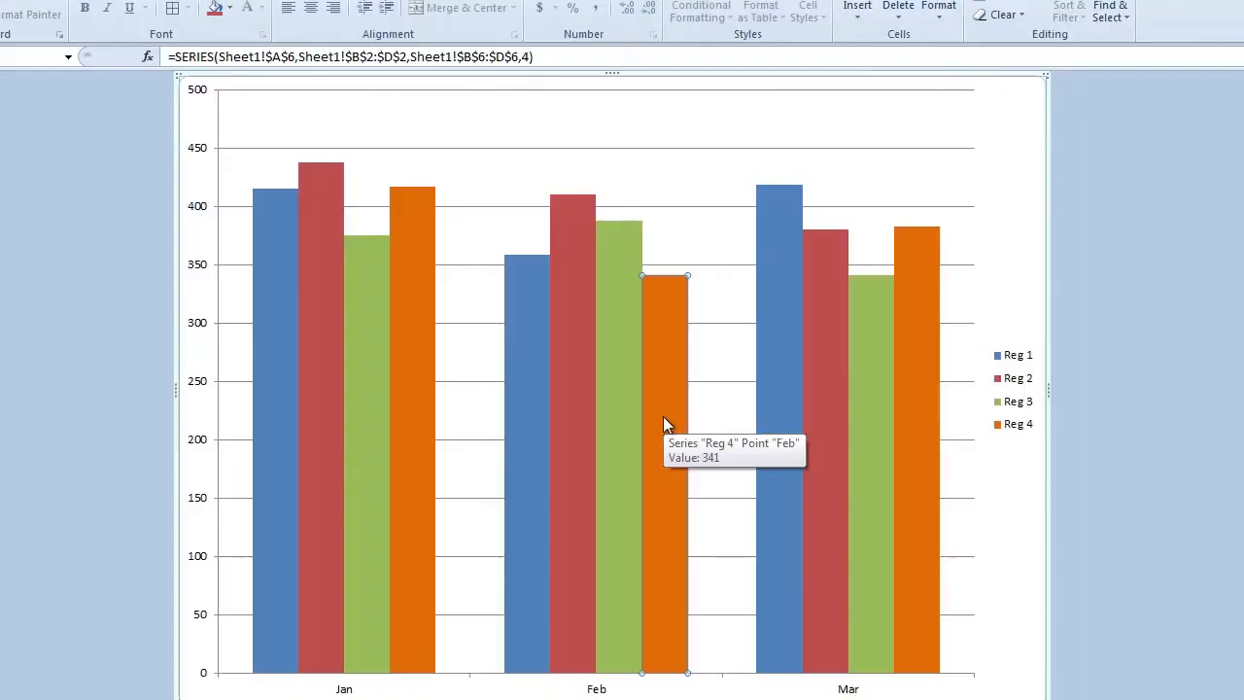
right_click(662, 416)
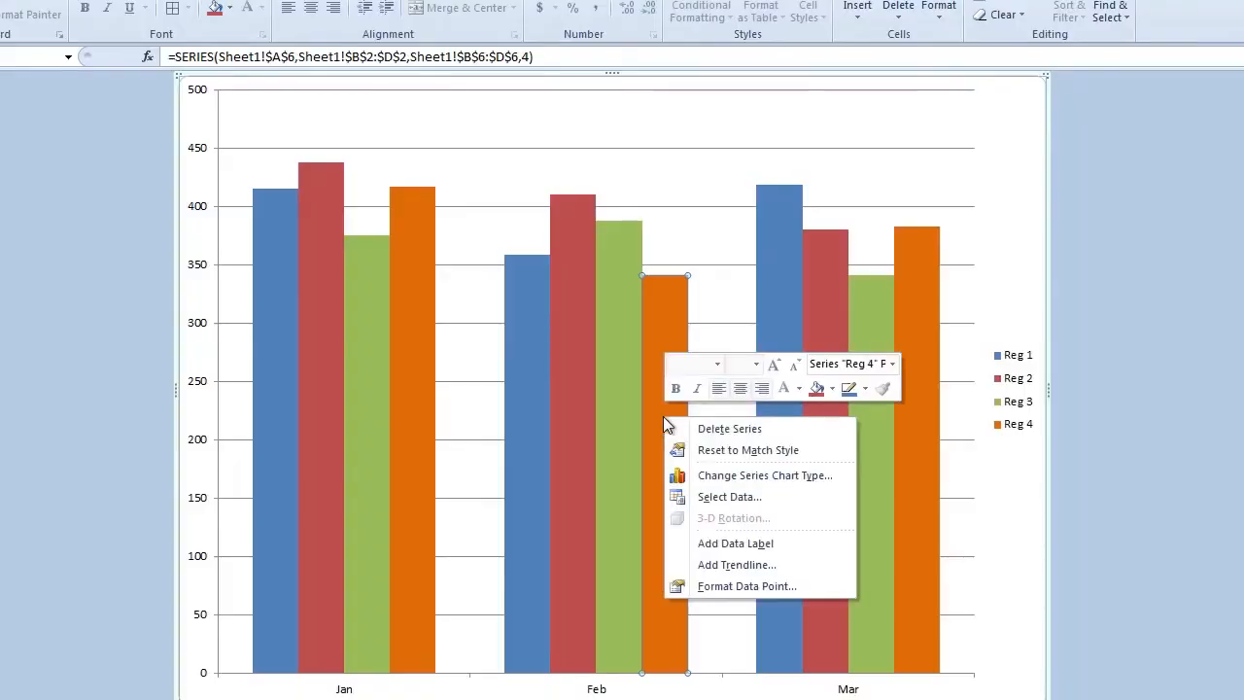
click(720, 585)
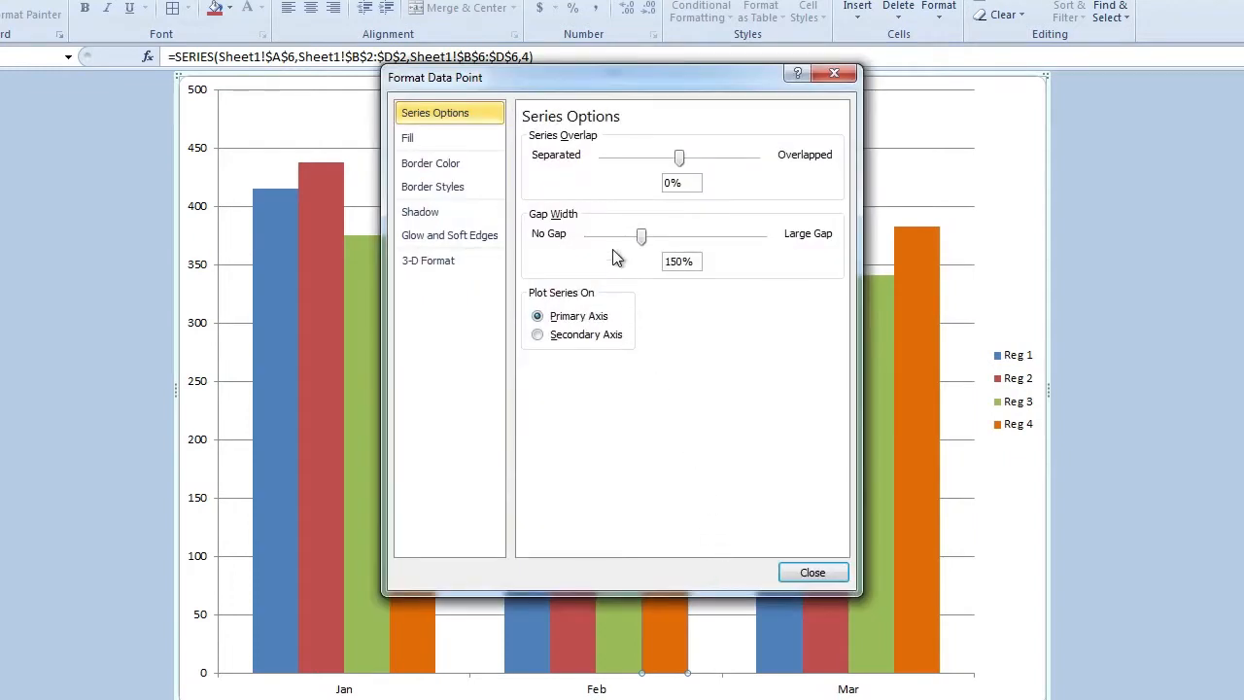
click(433, 165)
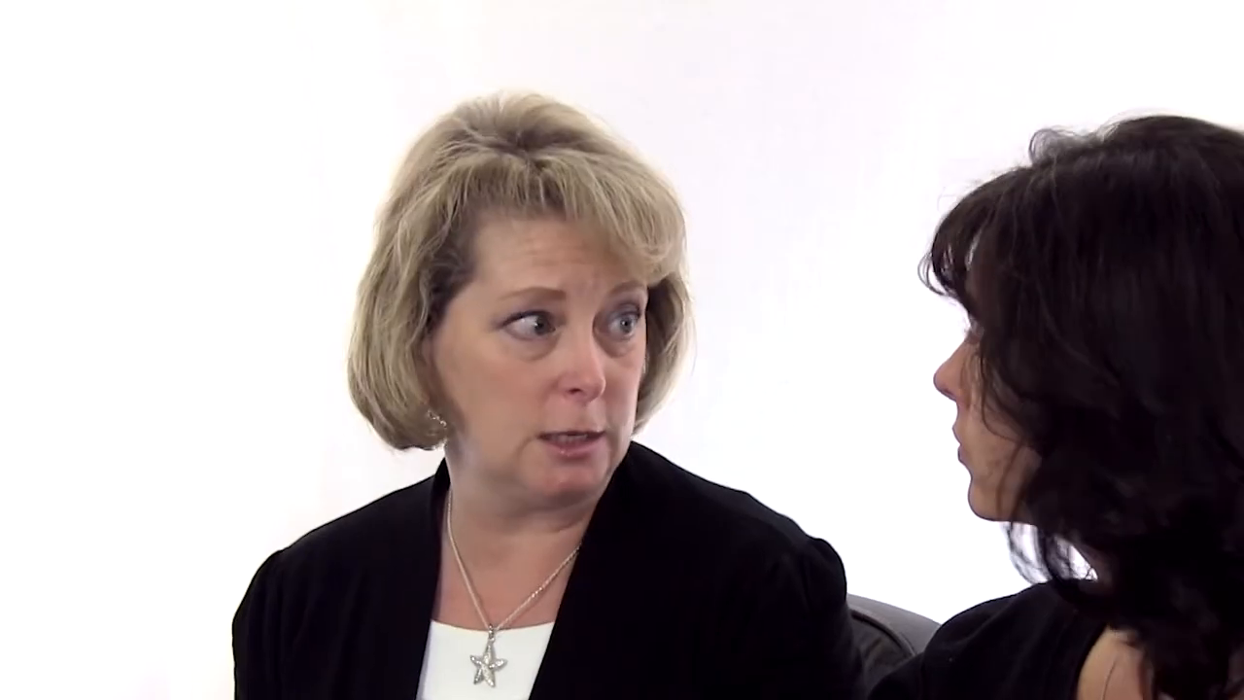
click(276, 226)
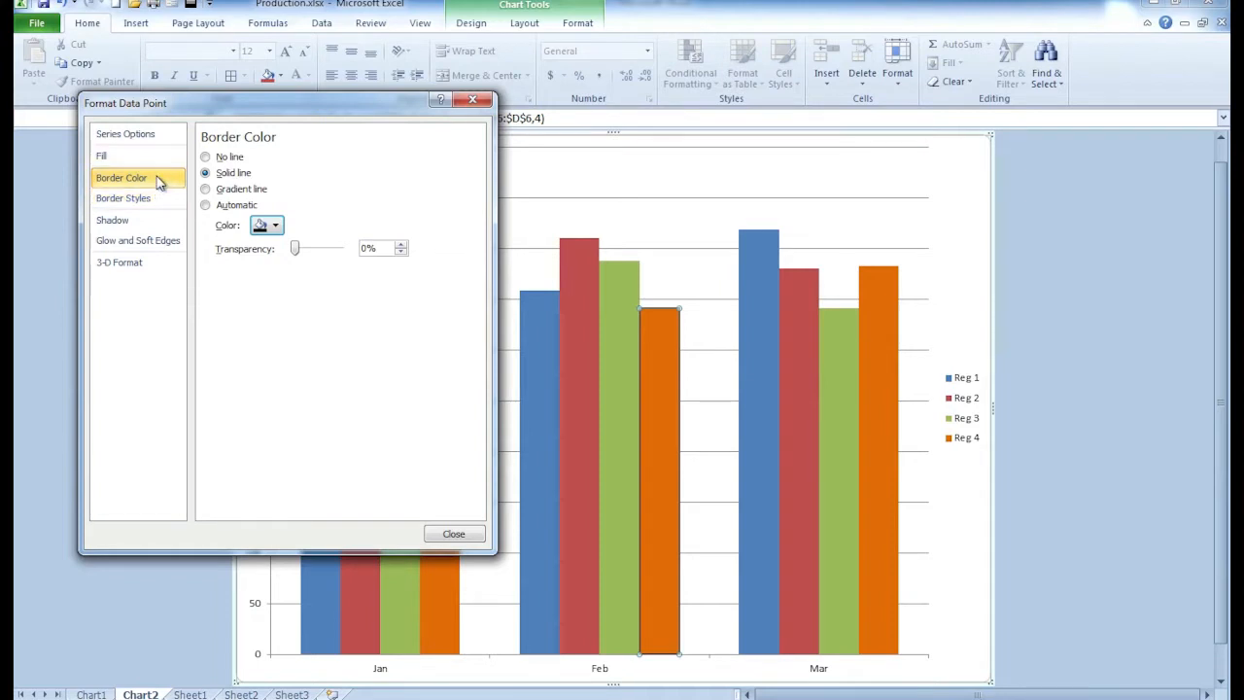
Set the border width of the February Reg 4 bar to 4 pt.
click(153, 204)
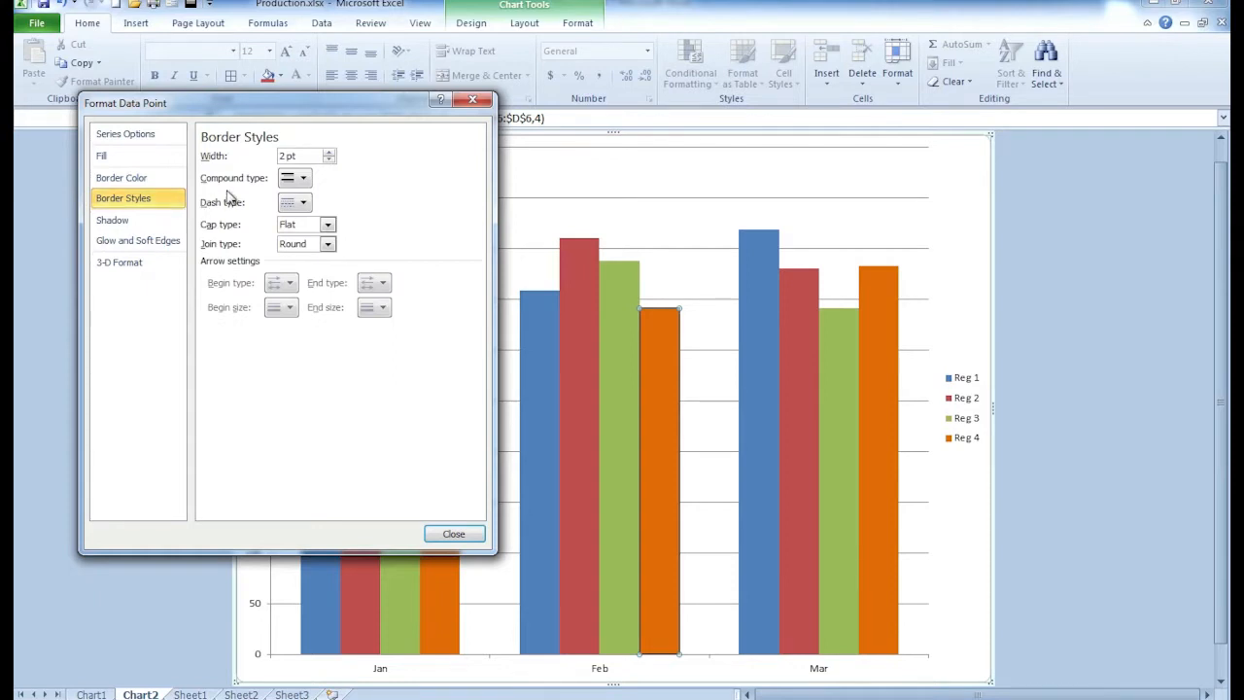
click(330, 152)
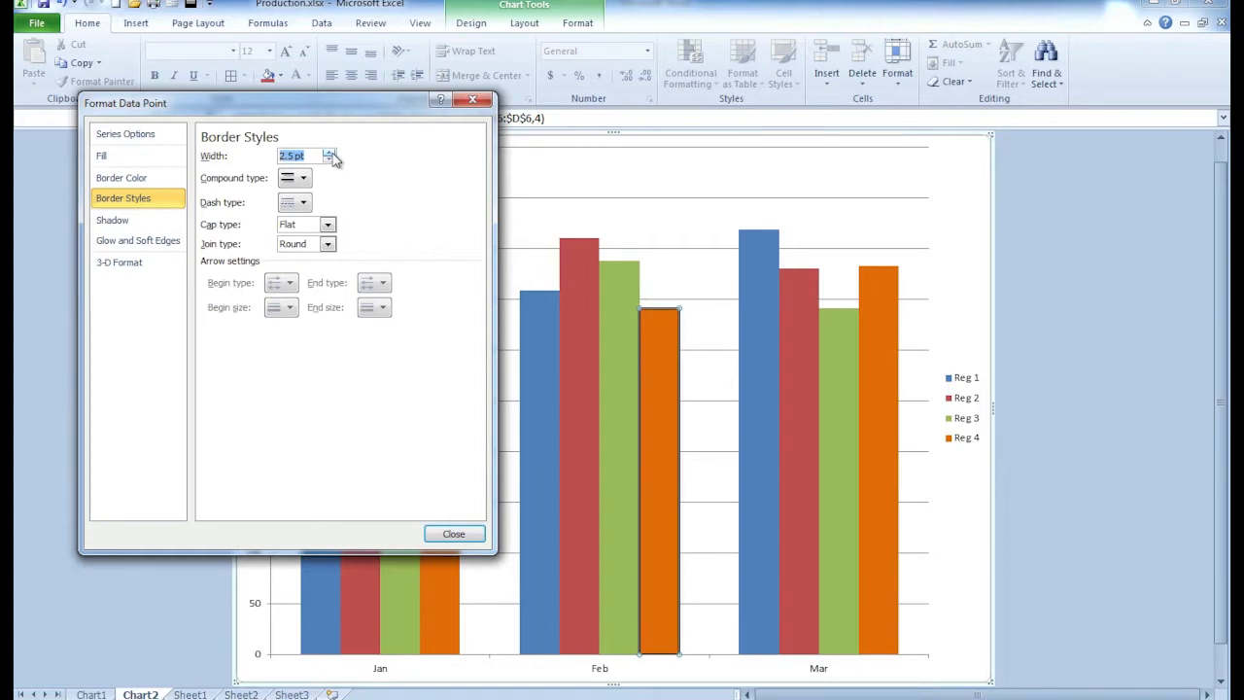
click(330, 153)
click(332, 154)
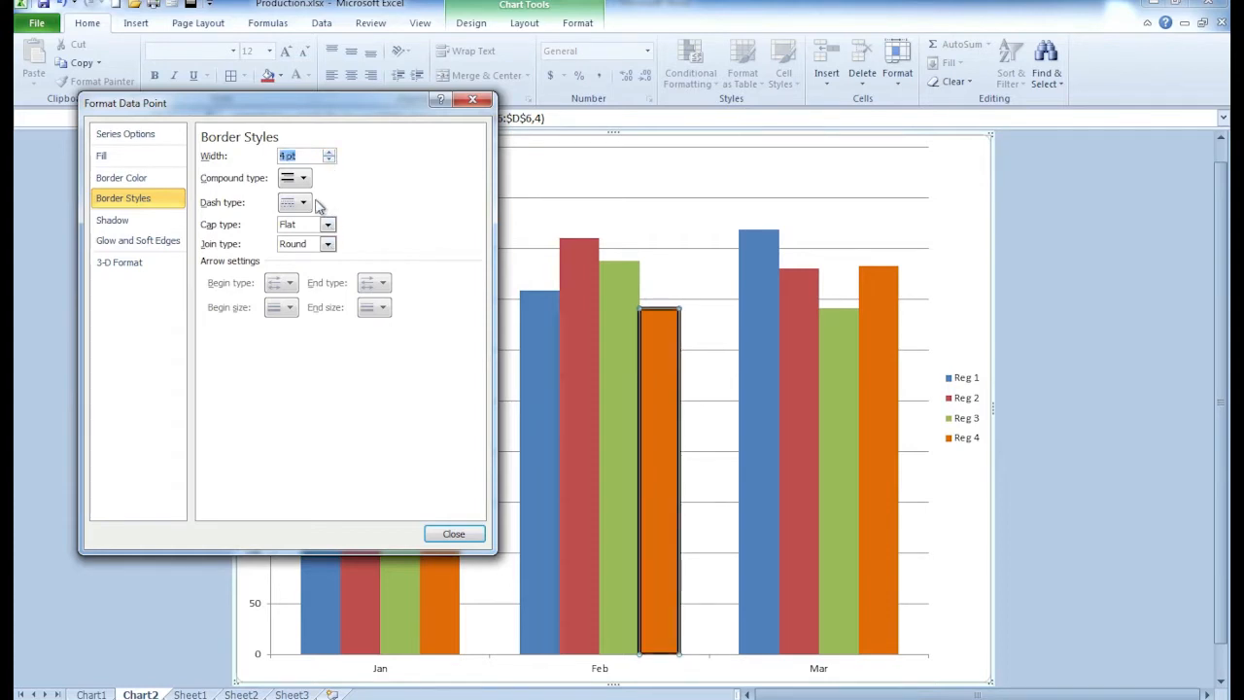
Set the February Reg 4 bar's border to the double-line compound type and close the formatting dialog.
click(304, 180)
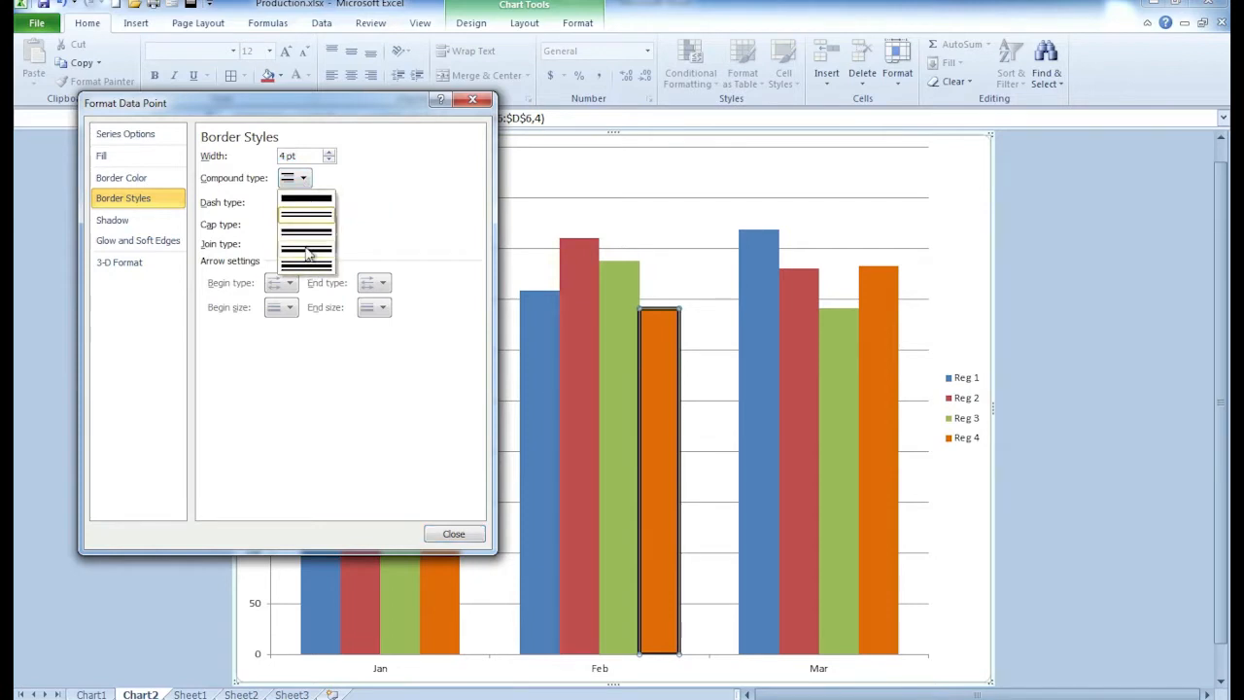
click(306, 200)
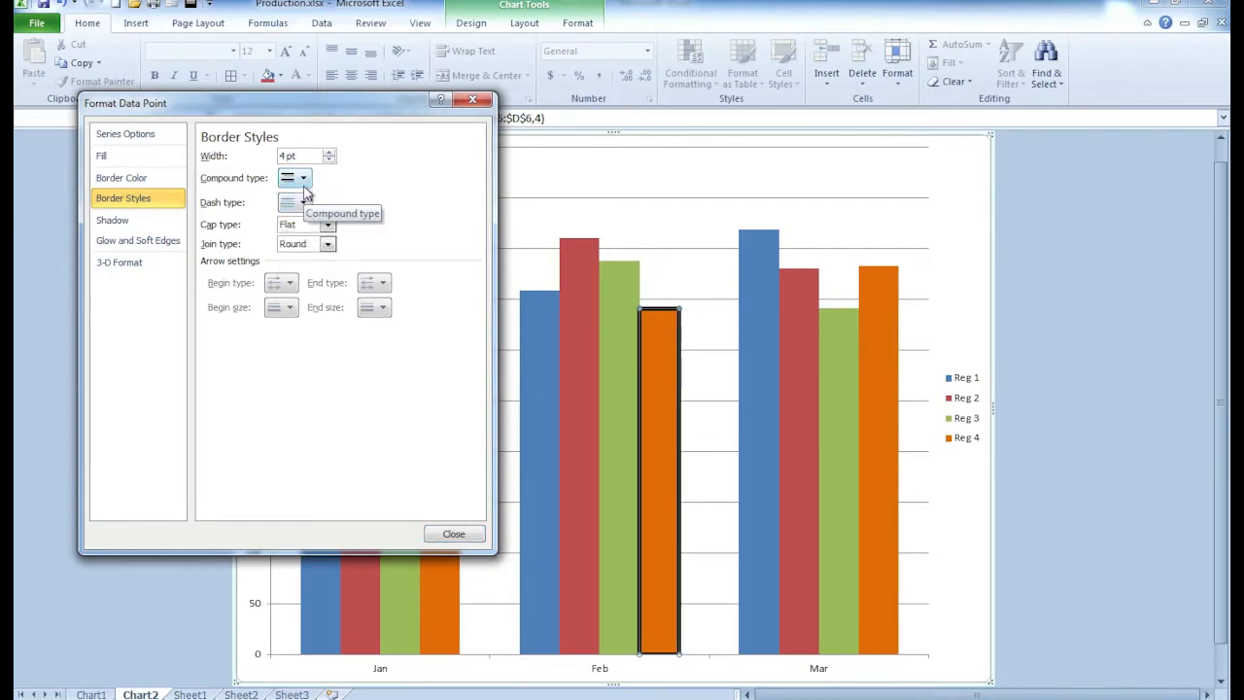
click(303, 182)
click(305, 222)
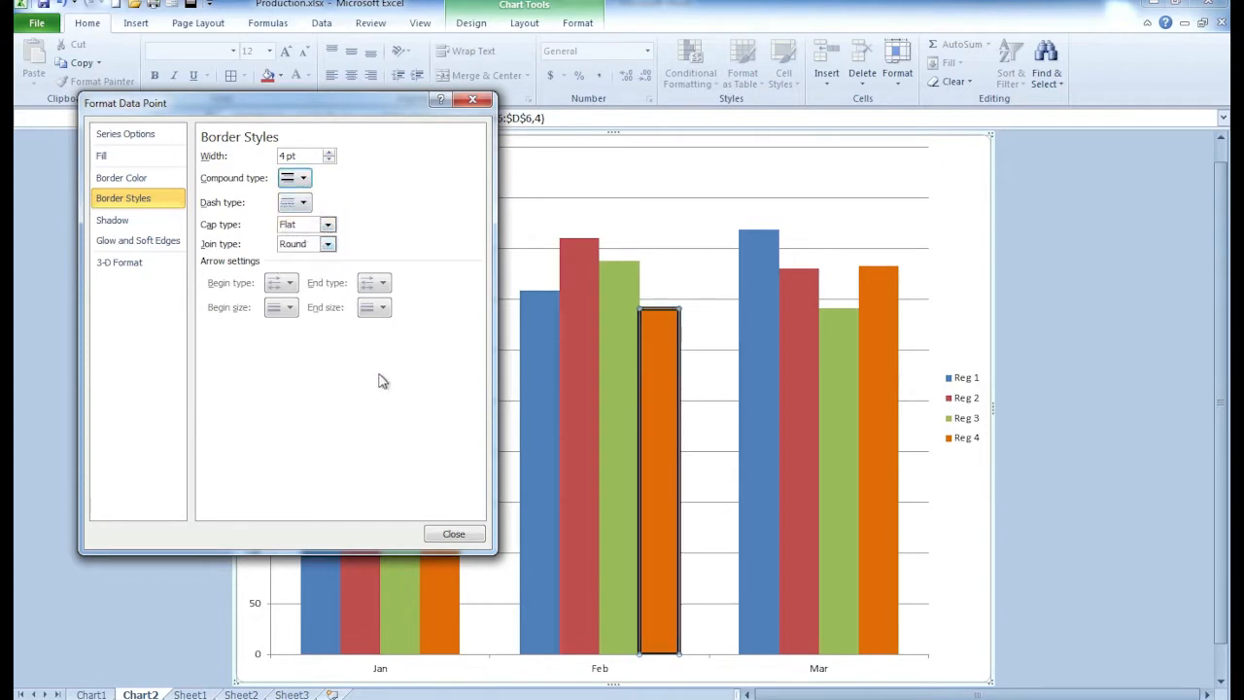
click(454, 536)
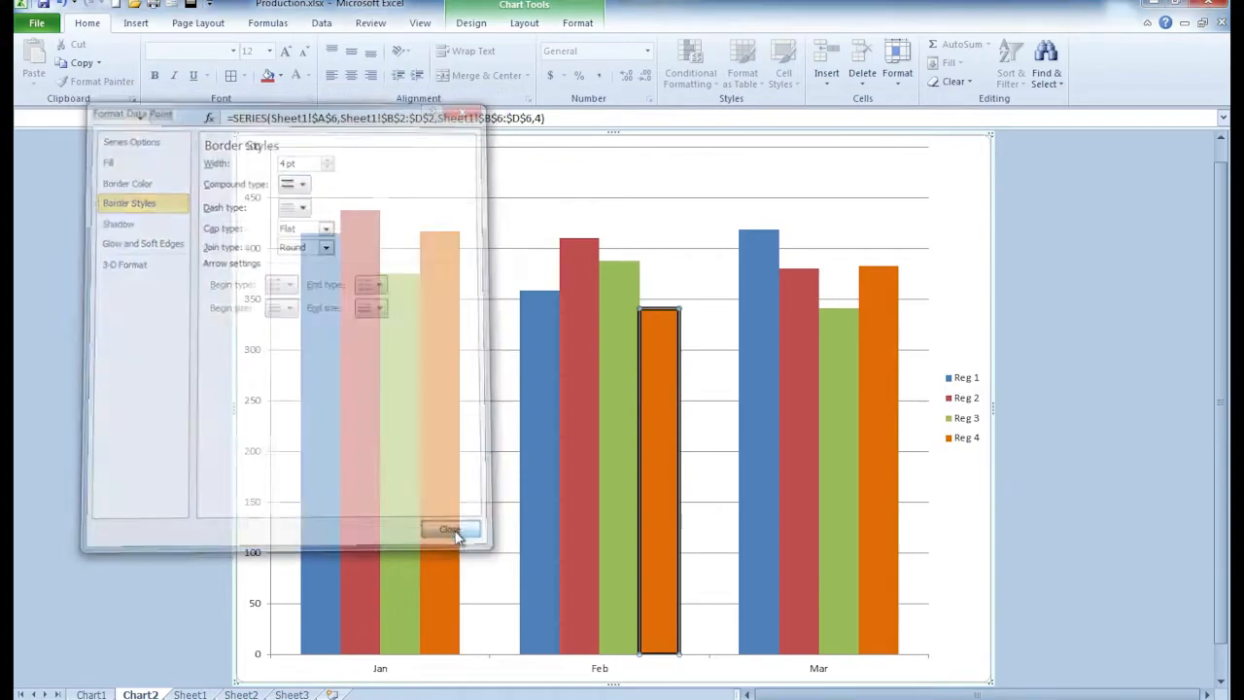
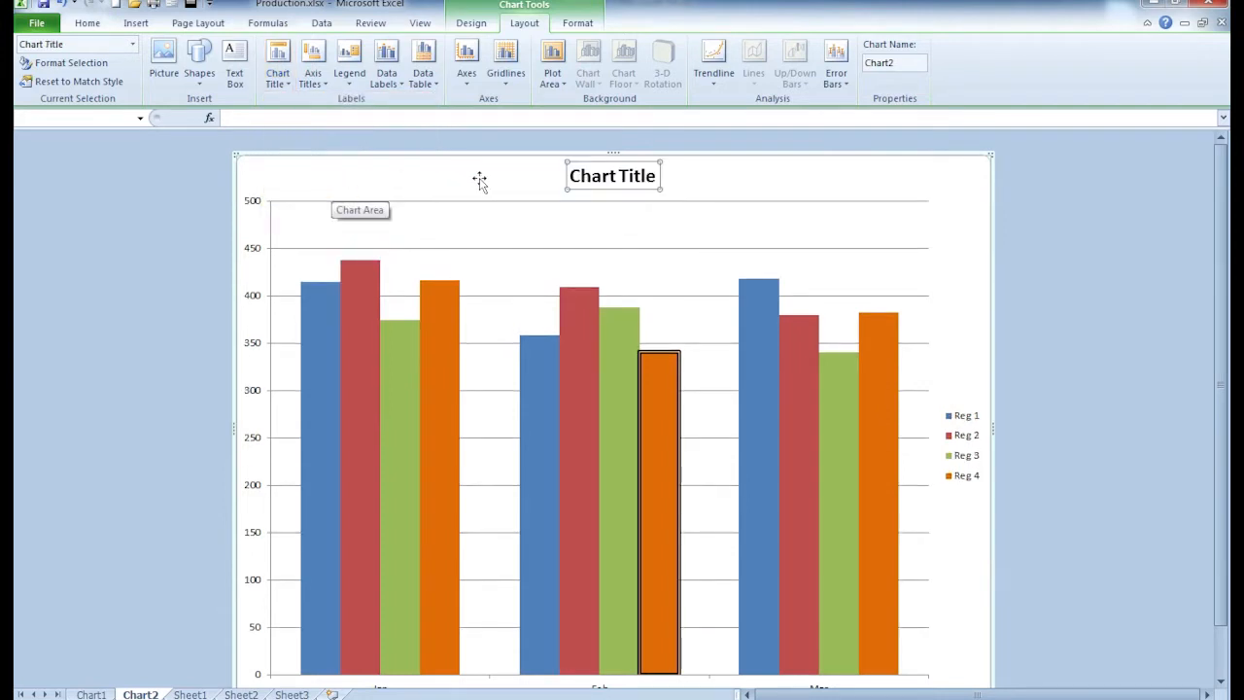
Replace the chart title placeholder text with "Here is our title".
double_click(623, 176)
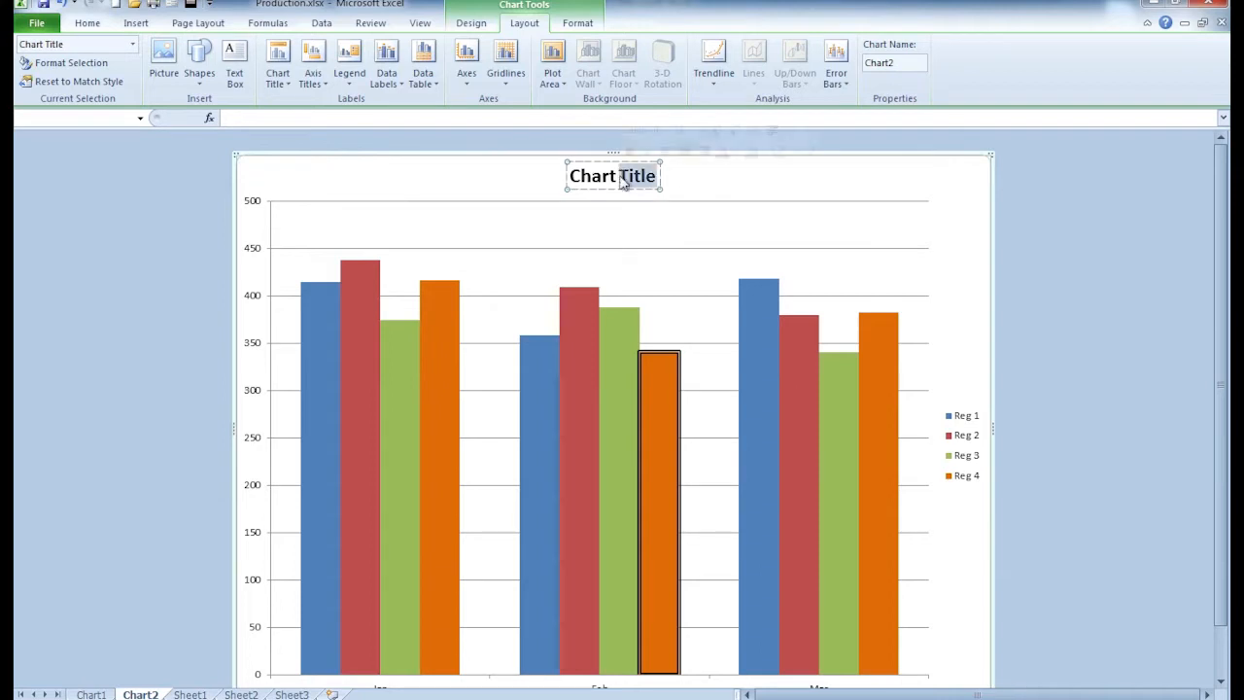
text(Here is our t)
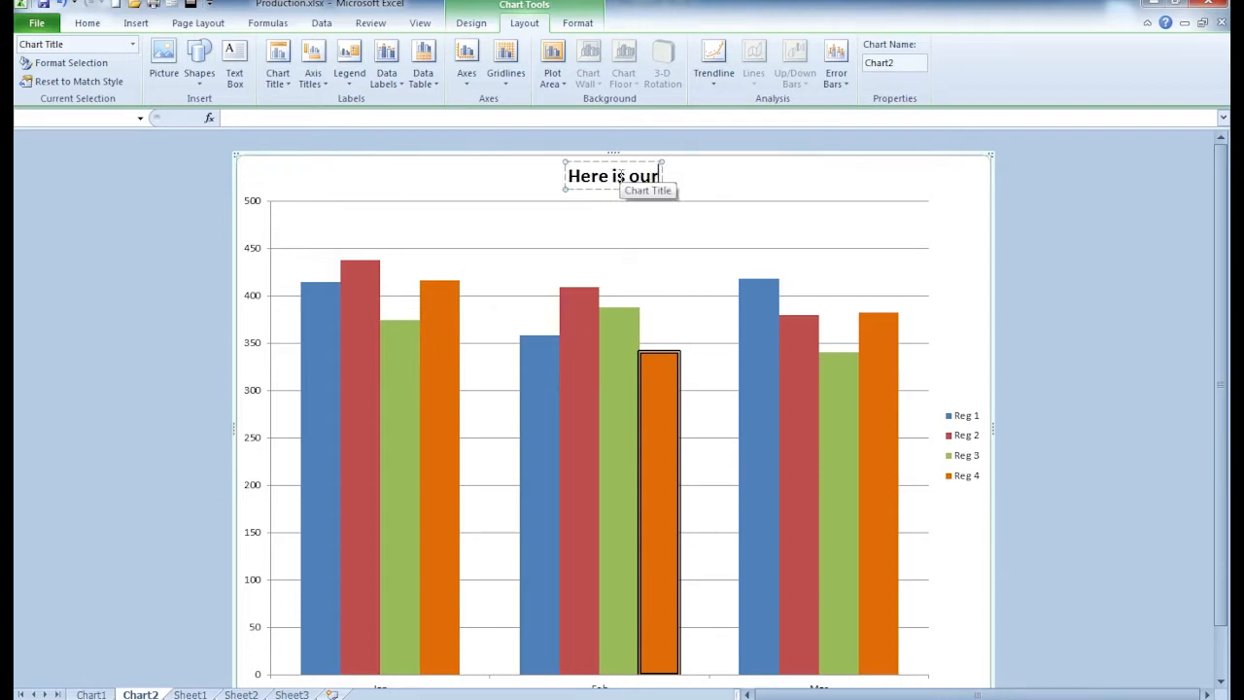
text(itle)
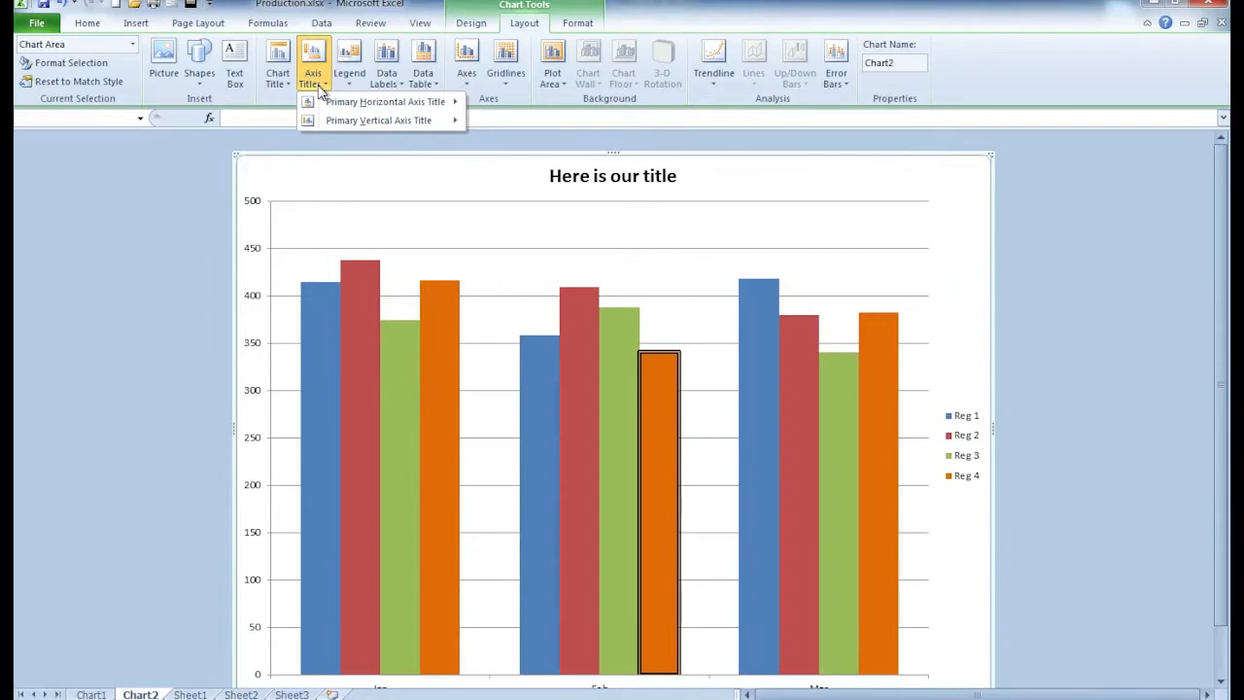
Add a primary horizontal axis title below the axis.
mouse_move(328, 103)
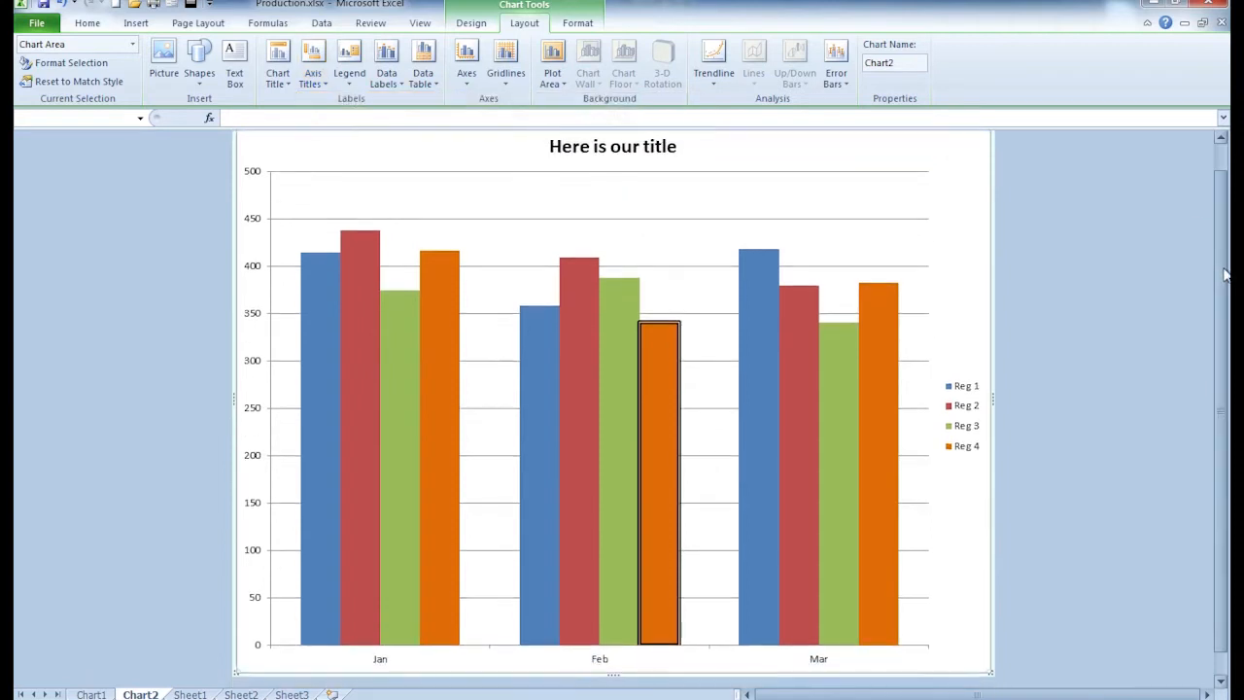
click(307, 88)
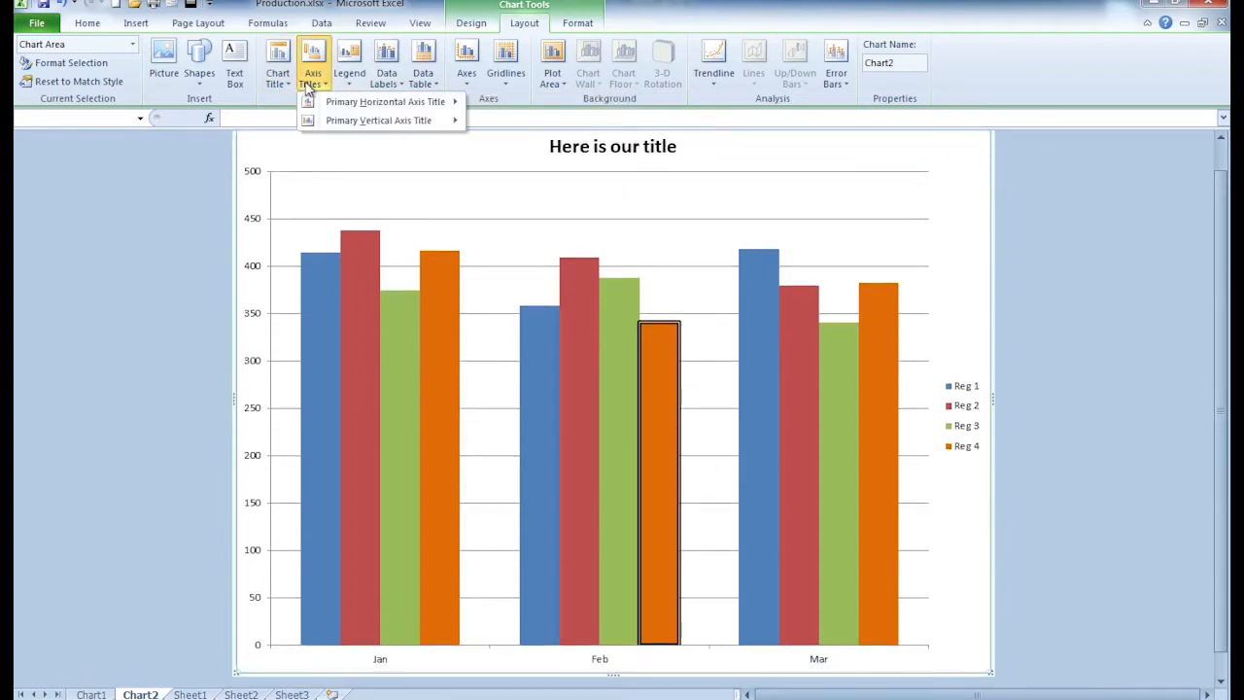
mouse_move(327, 103)
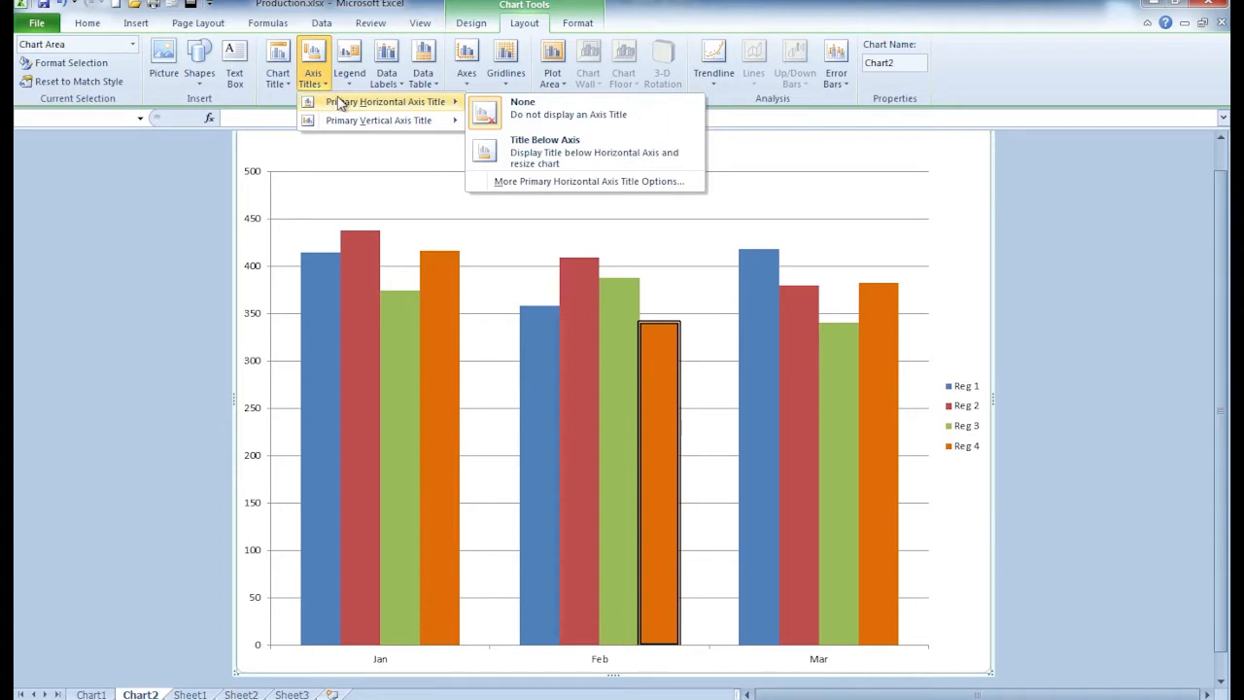
click(515, 158)
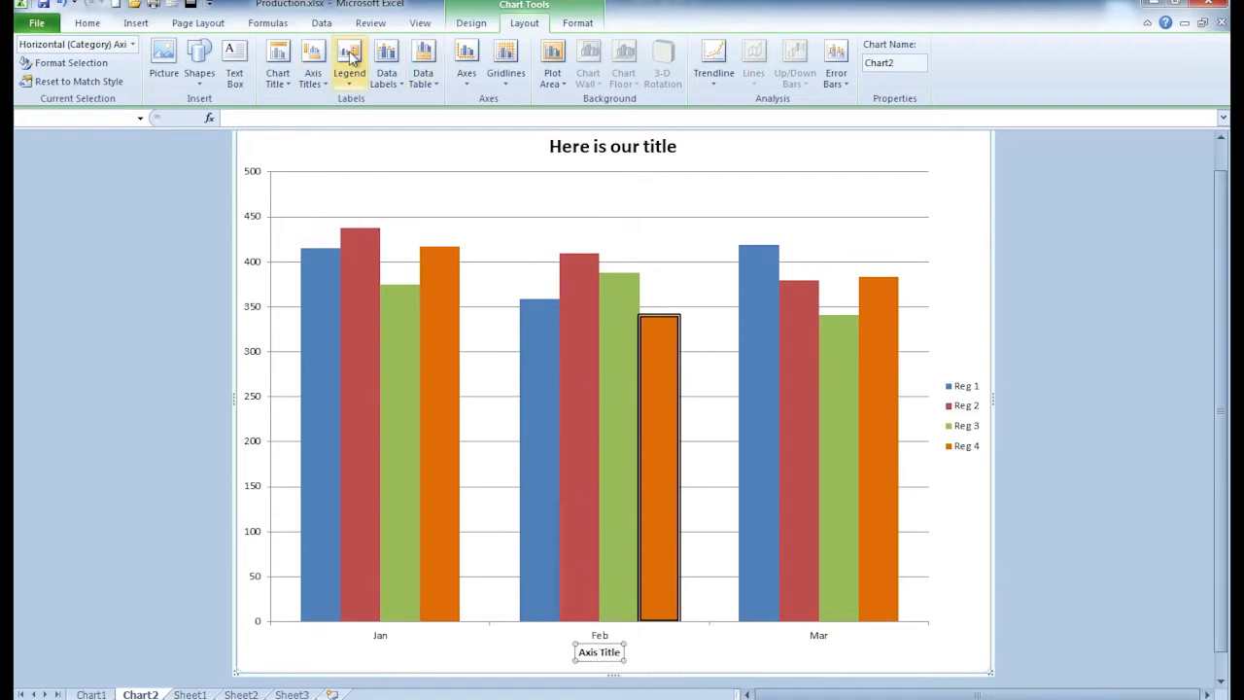
Add a rotated primary vertical axis title reading "Production Units".
click(323, 83)
mouse_move(330, 120)
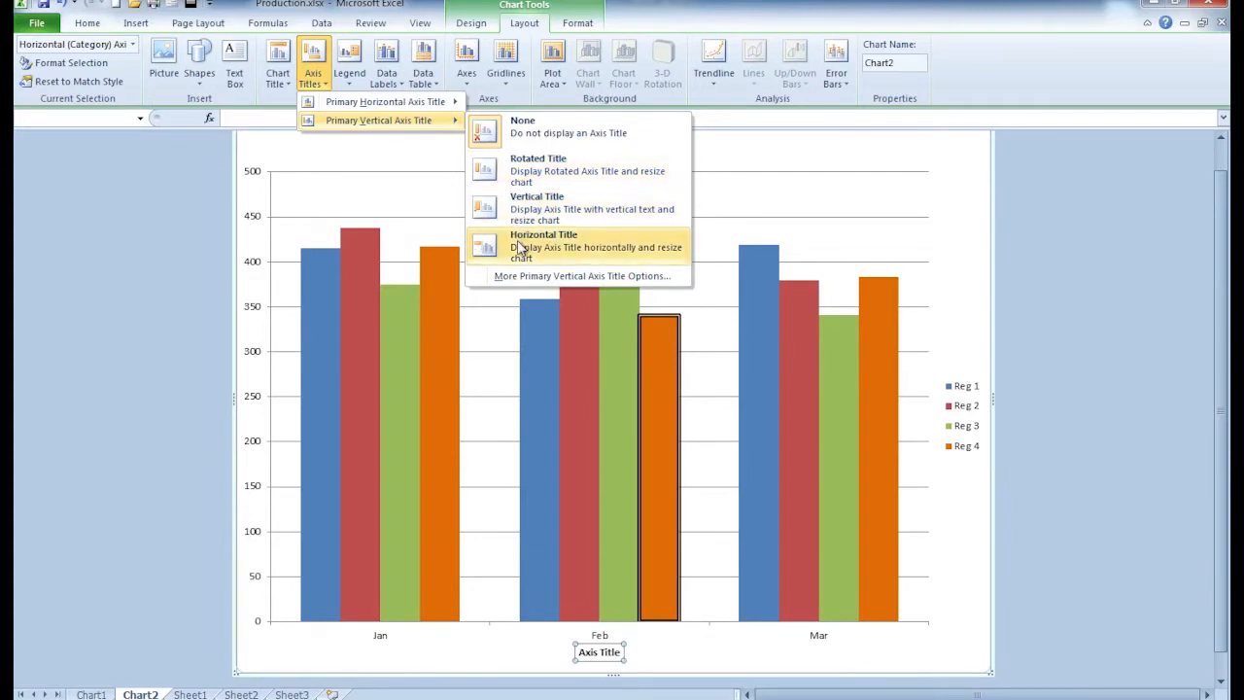
click(522, 175)
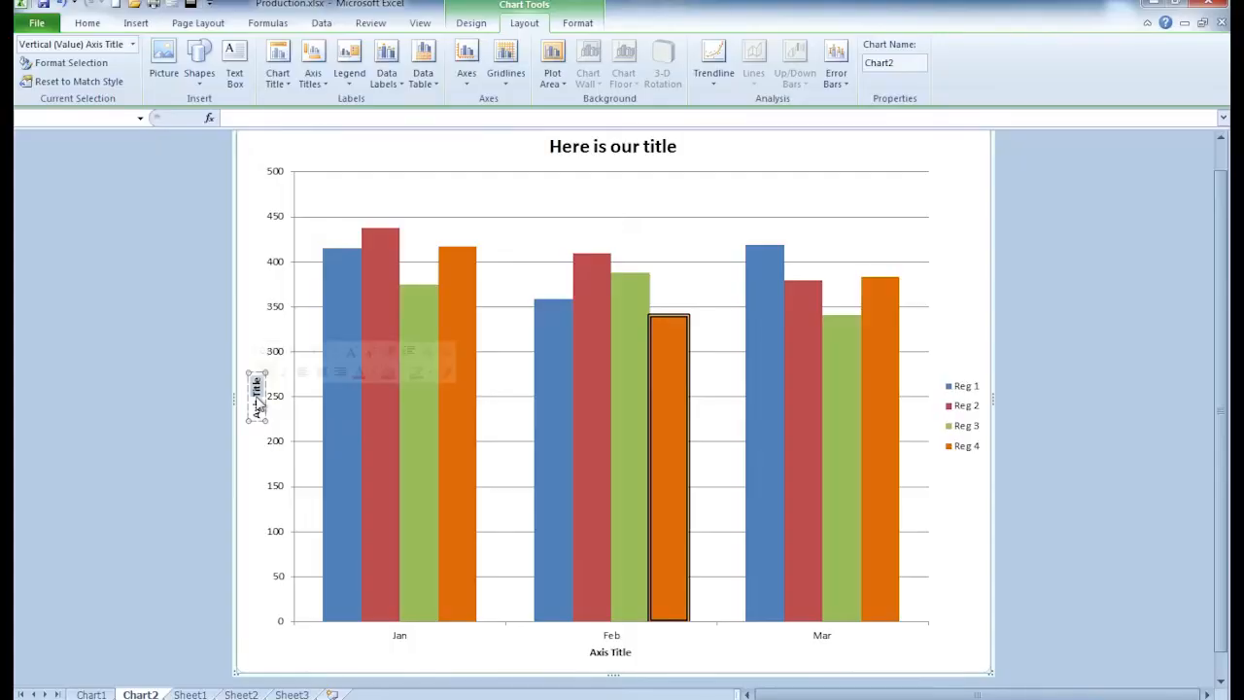
text(Production Units)
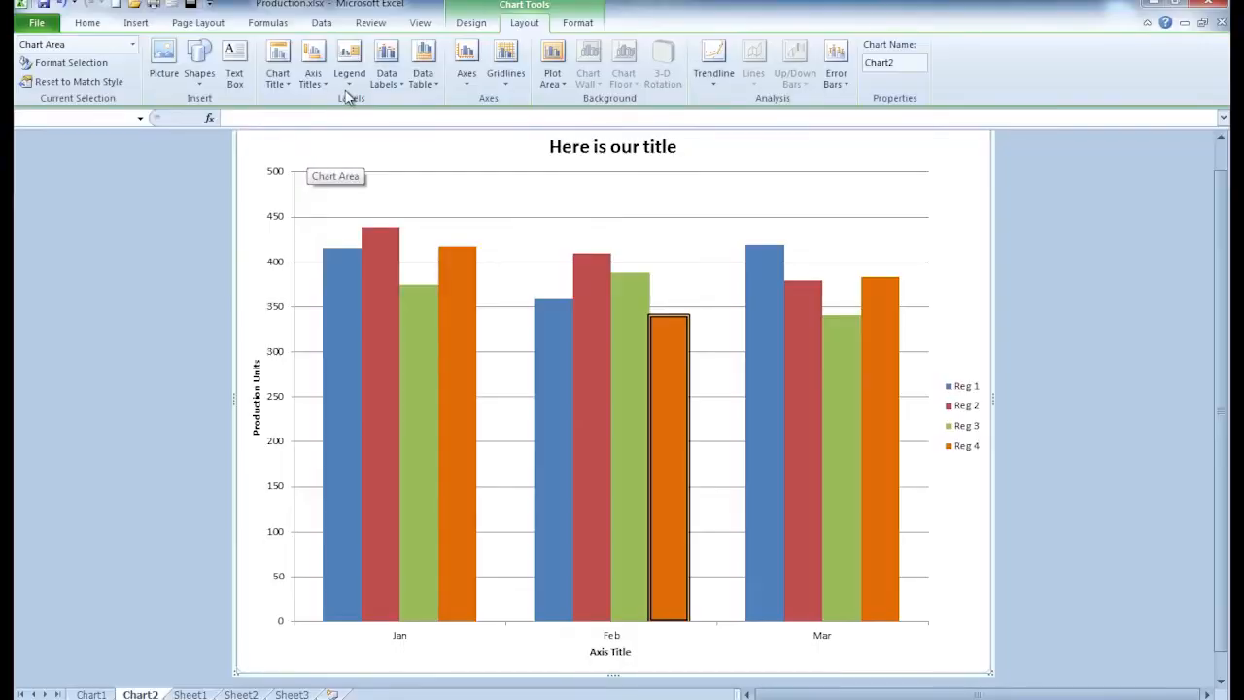
Show the legend at the bottom of the chart and display data labels at the outside end of the bars.
click(349, 81)
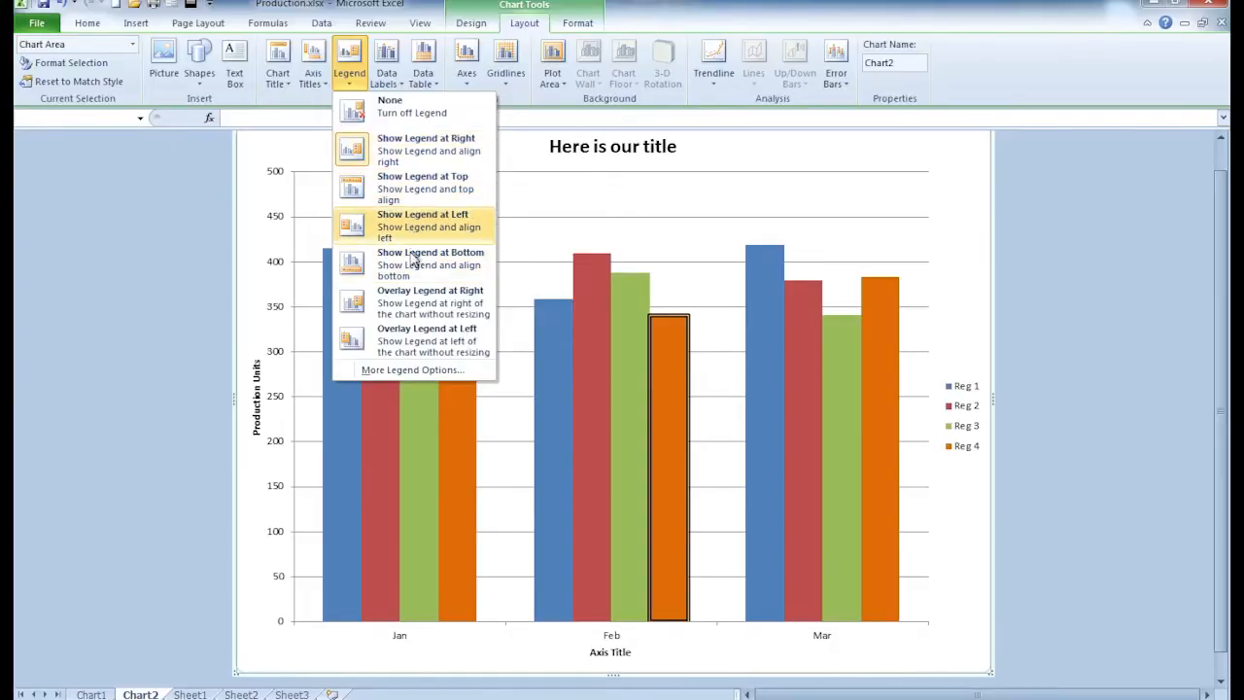
click(413, 261)
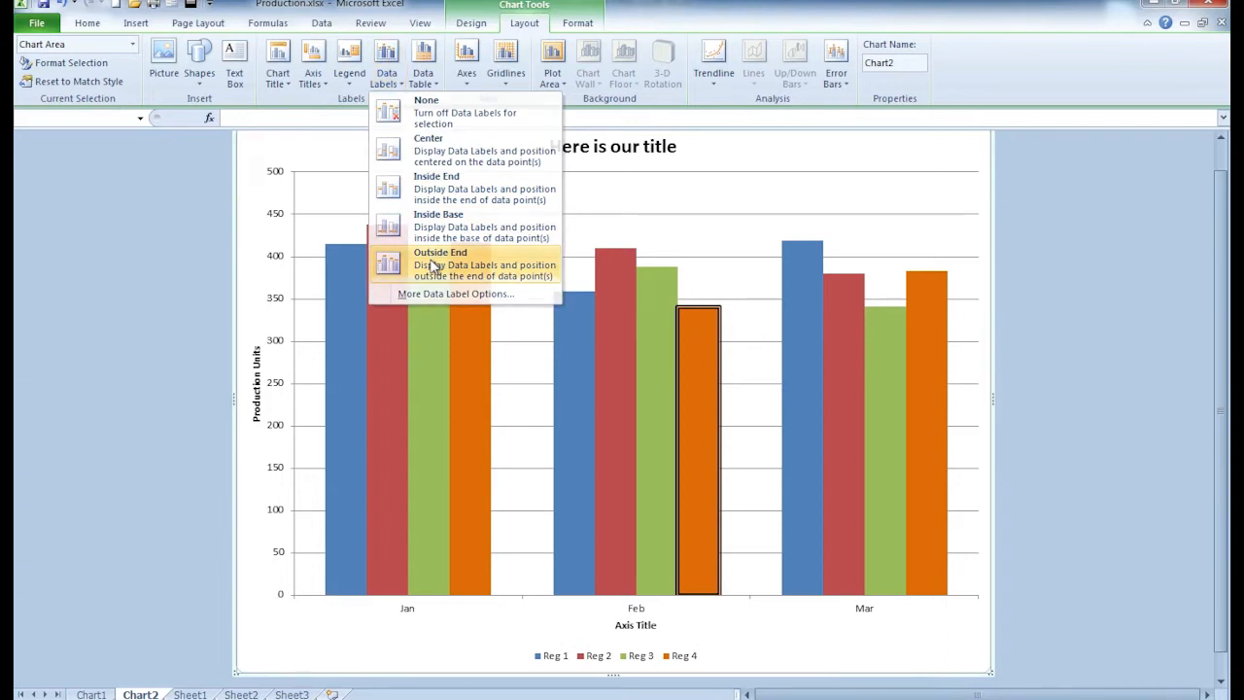
click(432, 264)
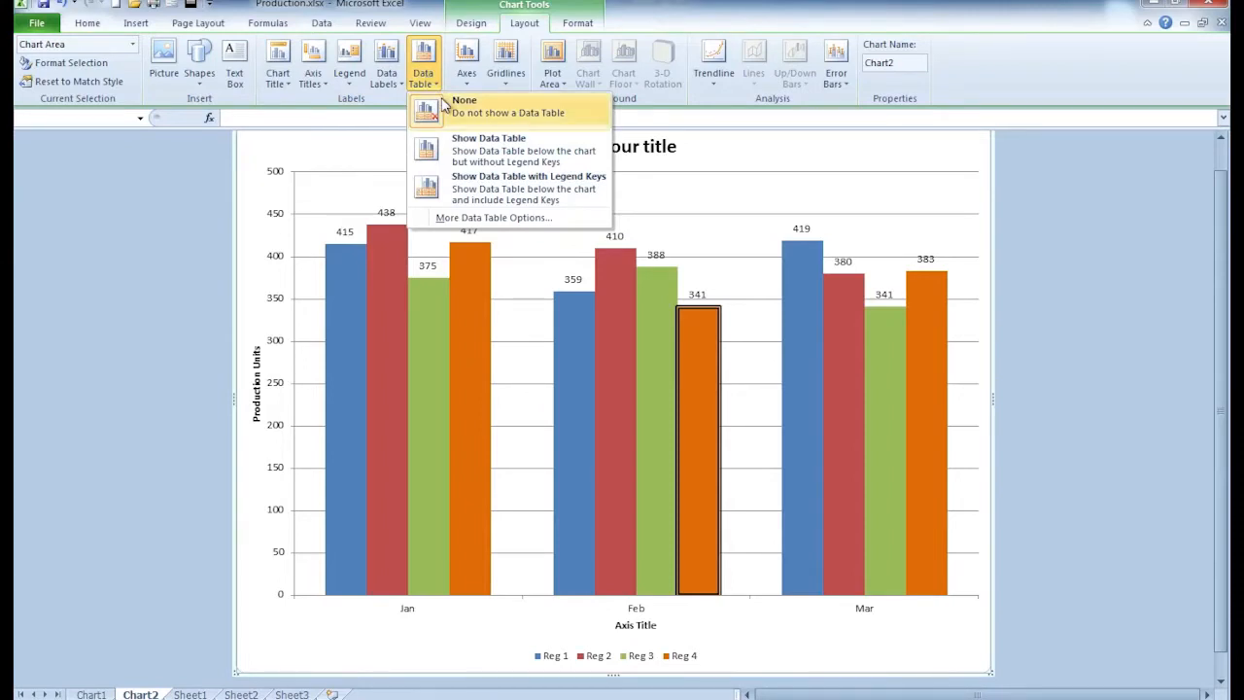
Show a data table with legend keys below the chart.
click(449, 155)
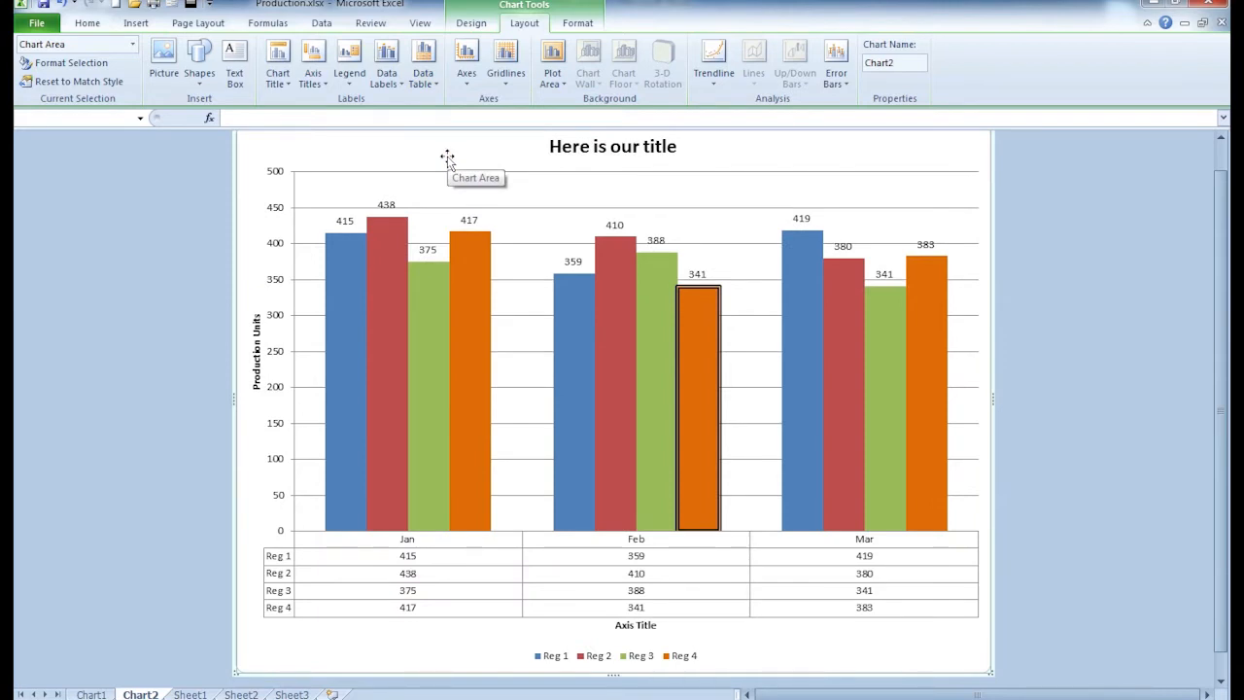
click(420, 81)
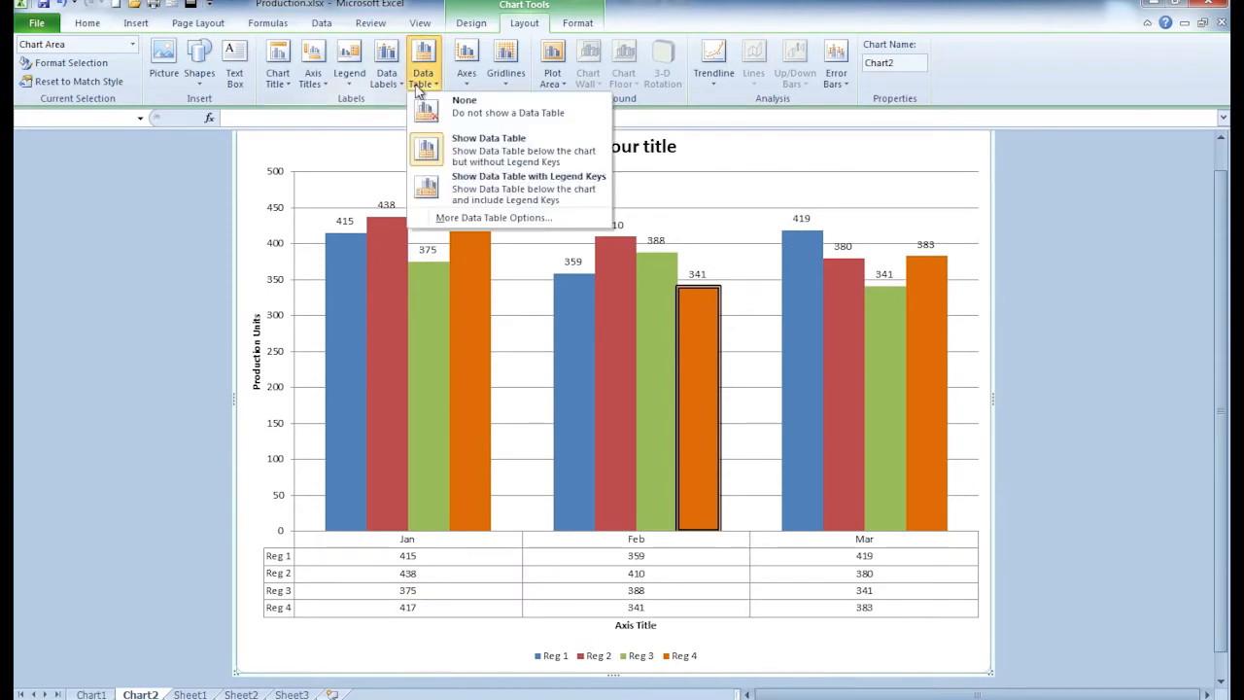
click(449, 184)
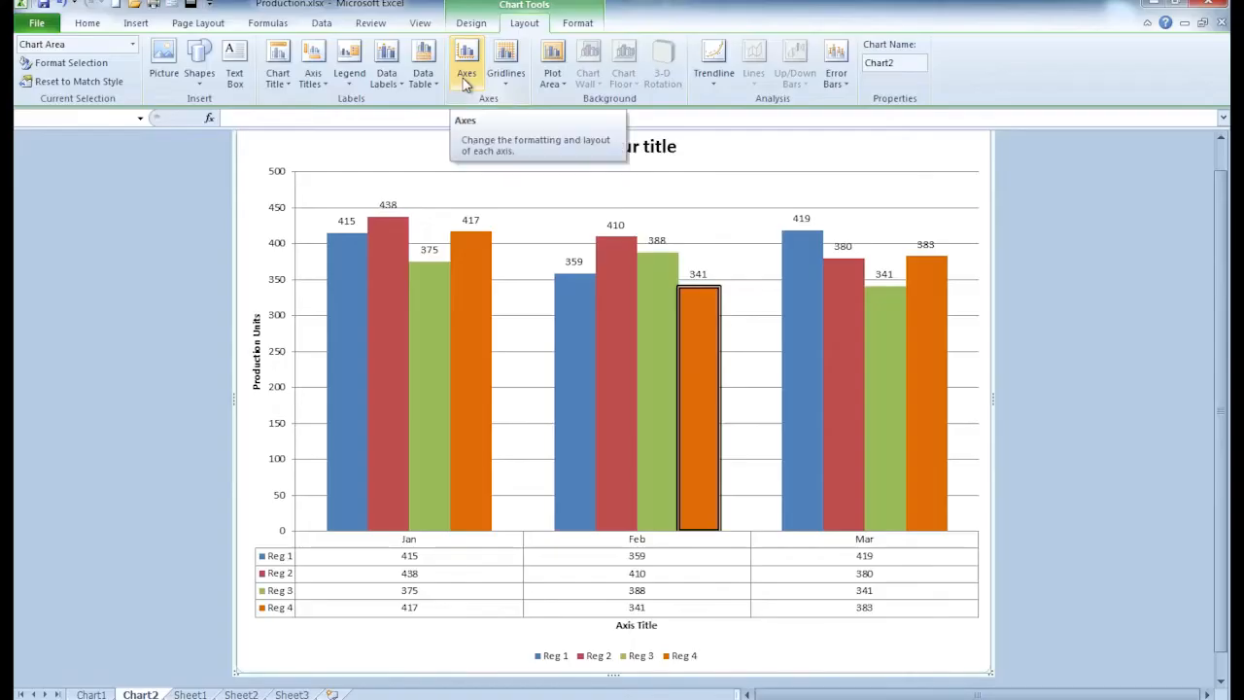
Set the primary vertical axis to a fixed maximum of 450, a major unit of 100 and a minor unit of 25.
click(466, 78)
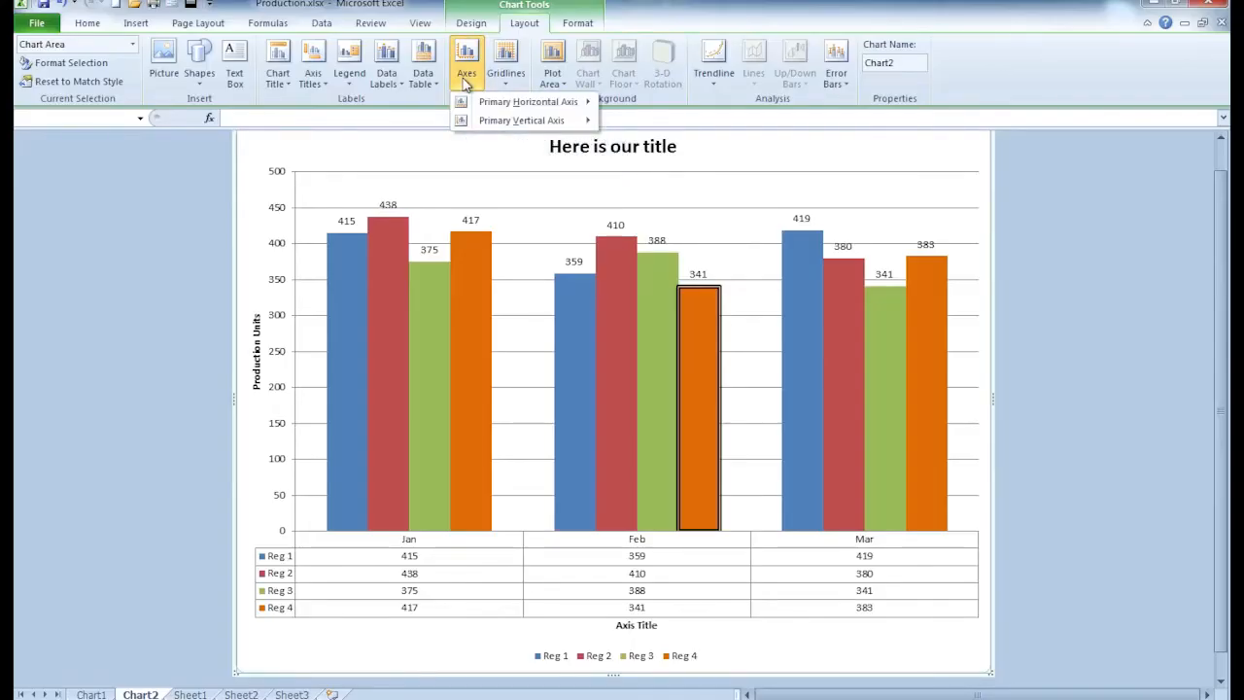
mouse_move(480, 109)
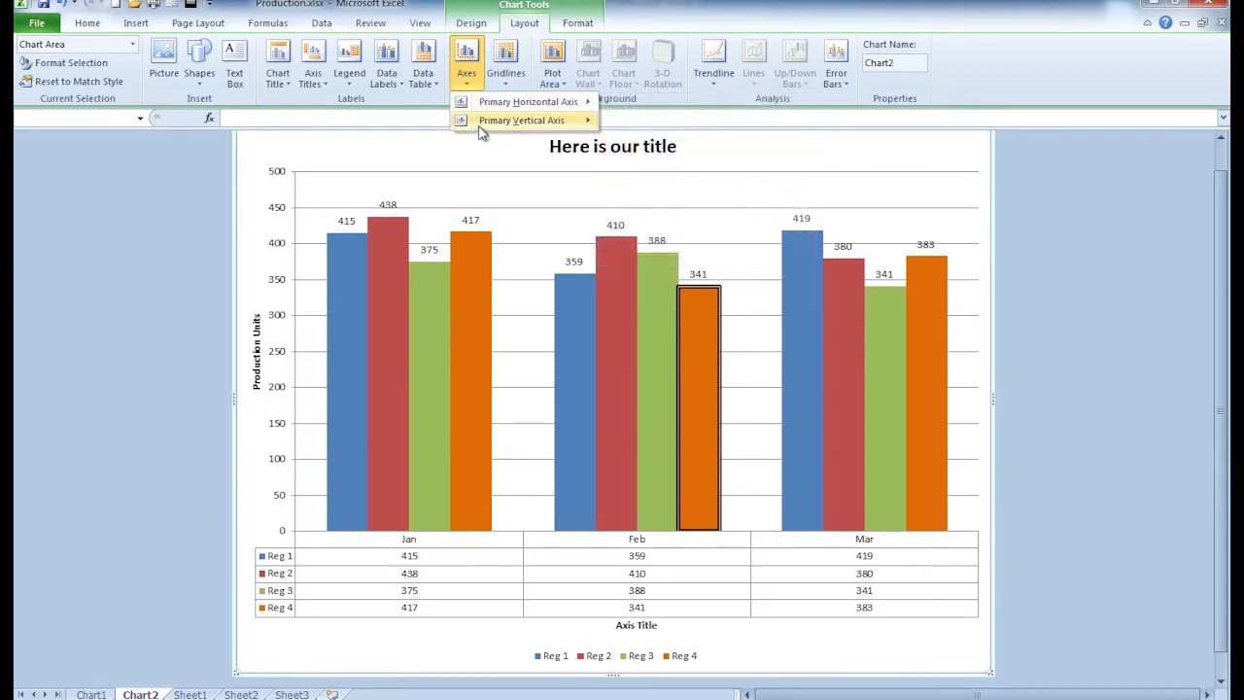
mouse_move(482, 132)
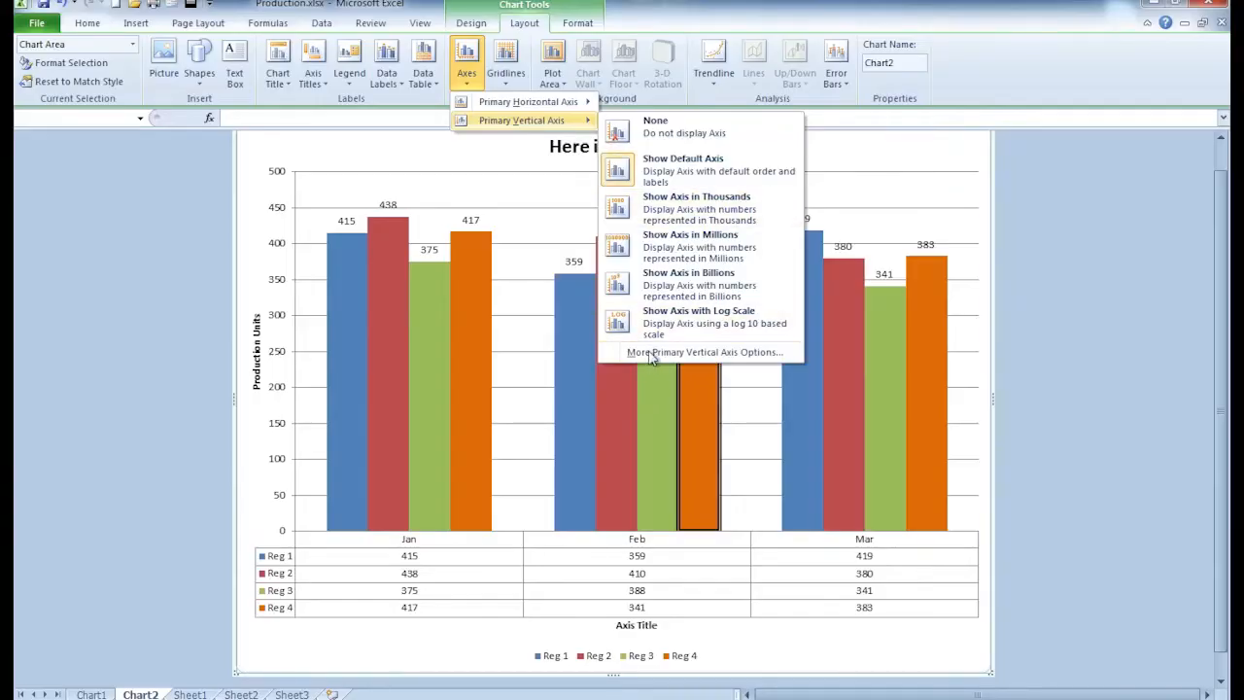
click(648, 352)
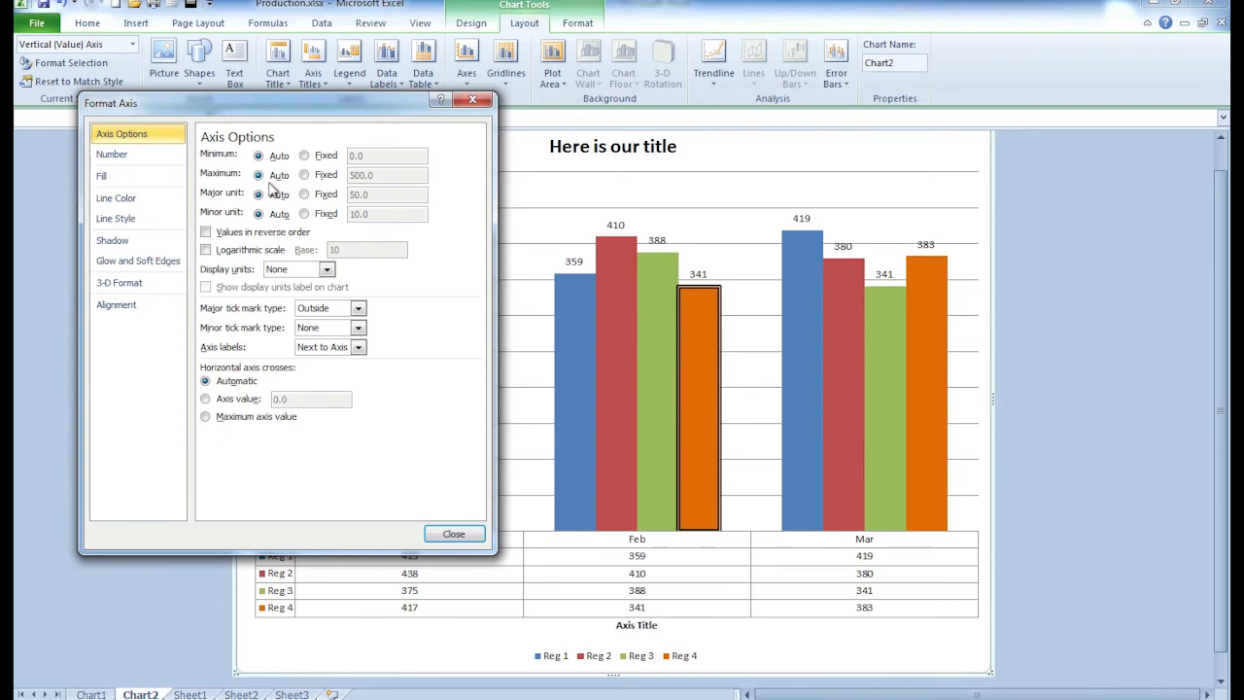
drag(258, 105, 814, 117)
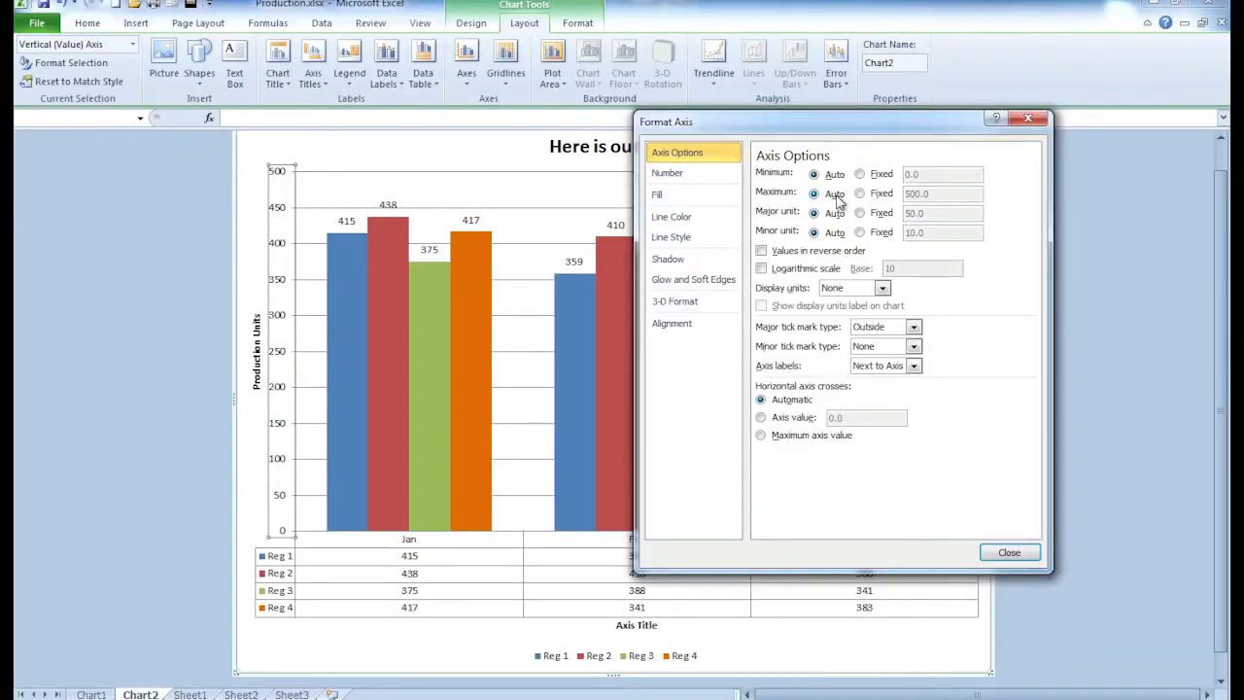
click(859, 193)
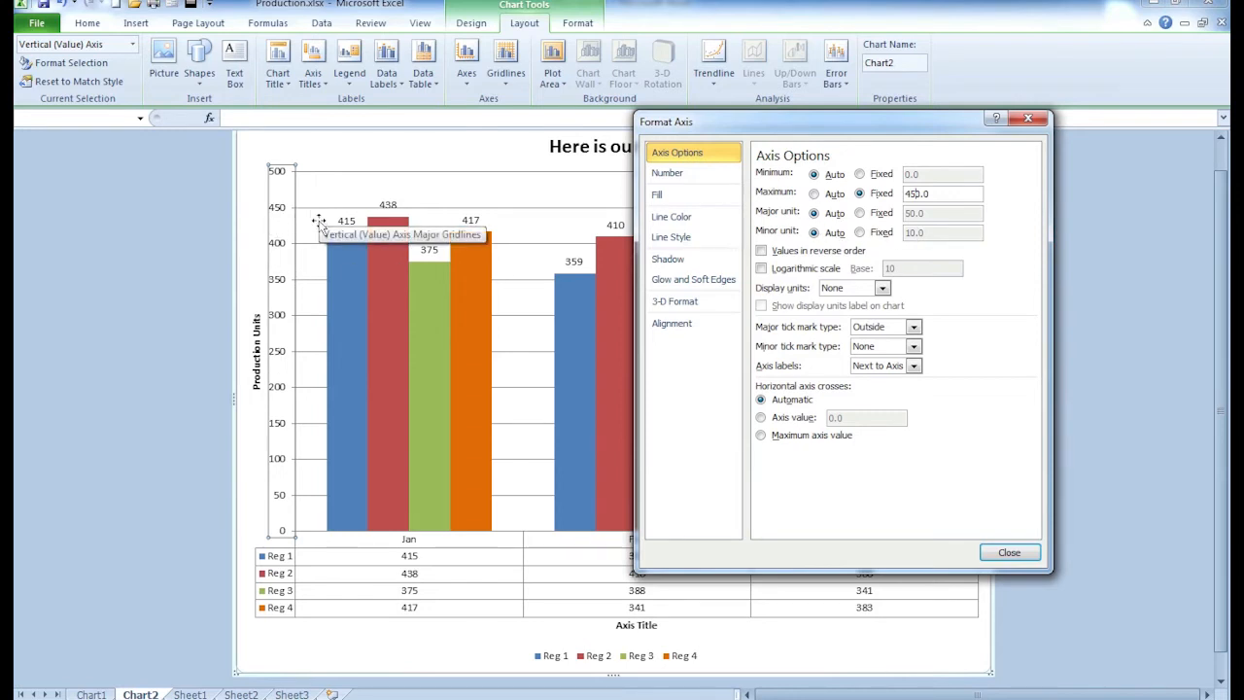
mouse_move(364, 309)
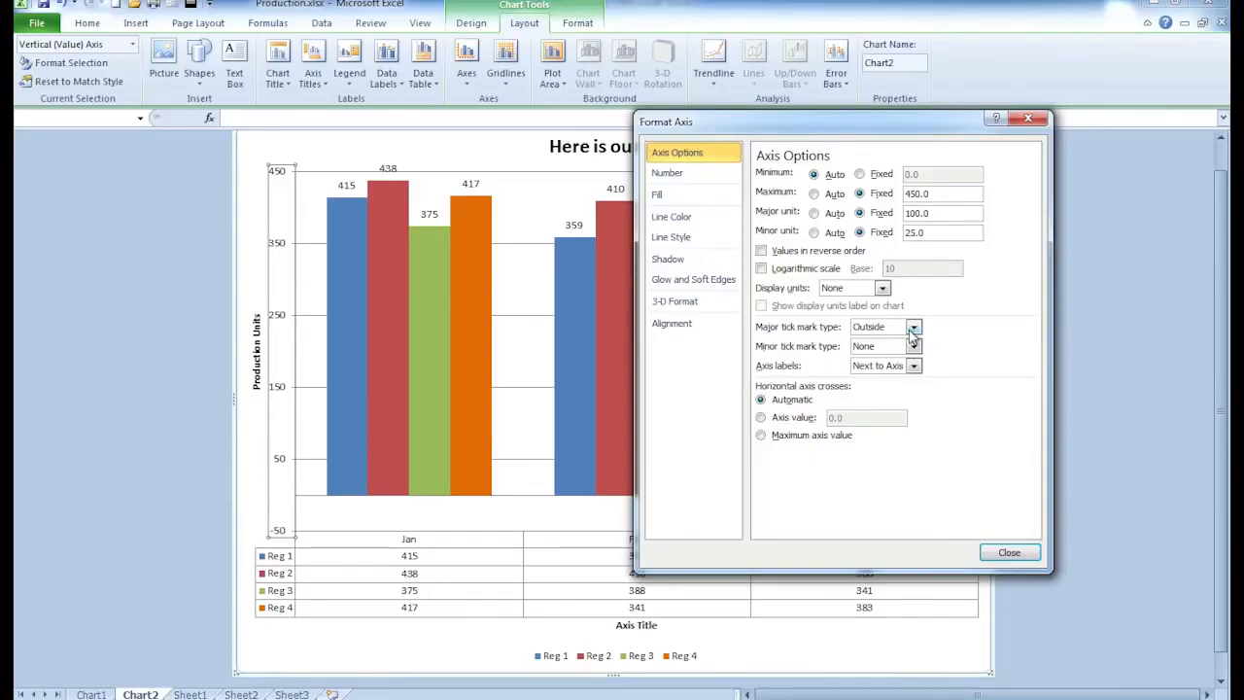
Set the vertical axis's major tick marks to Outside and minor tick marks to Inside, and close the axis formatting dialog.
click(912, 329)
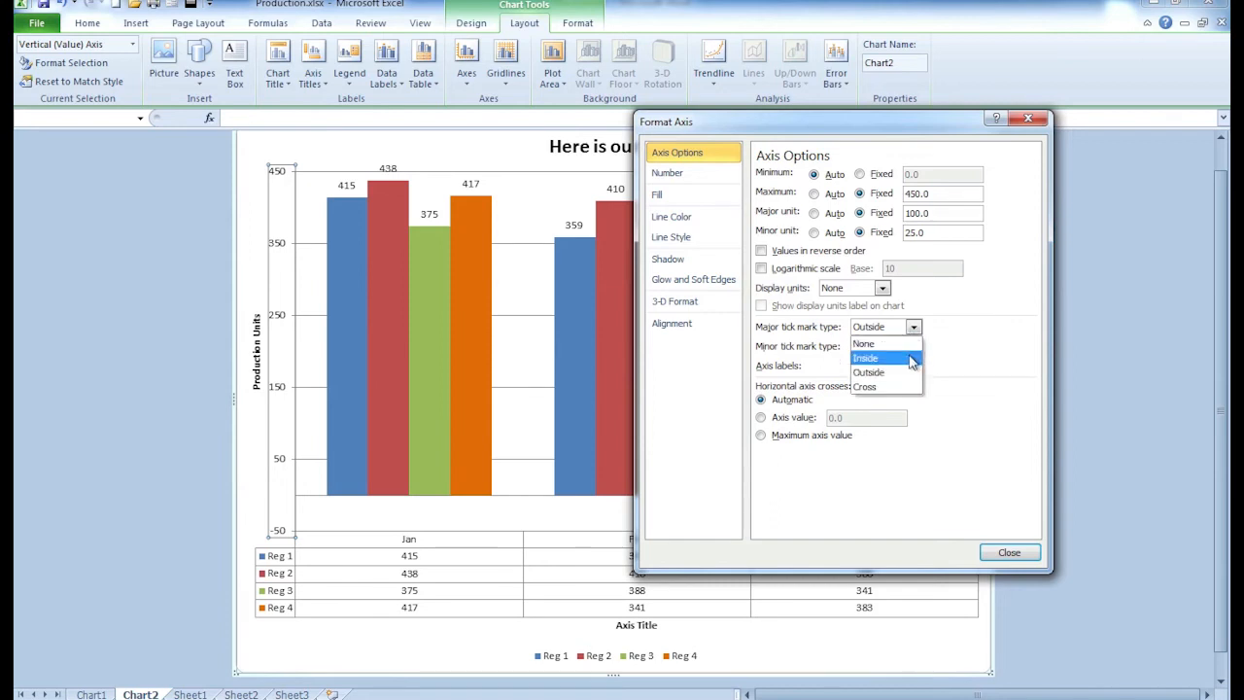
click(902, 379)
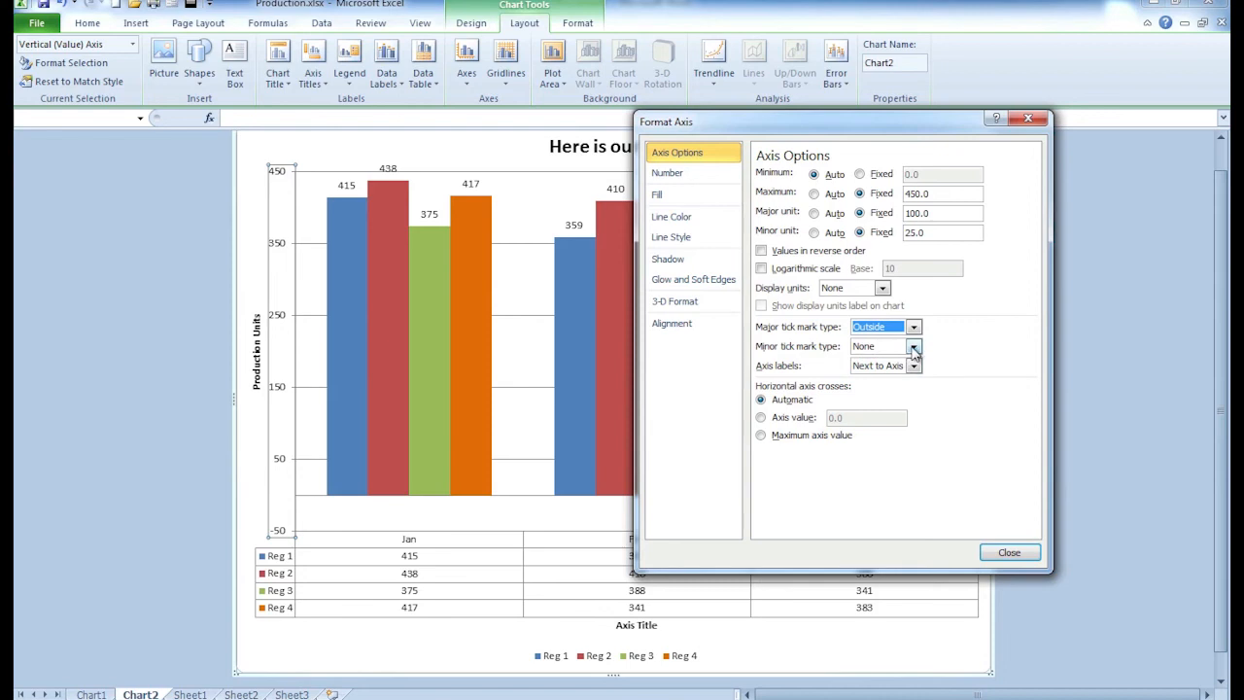
click(914, 348)
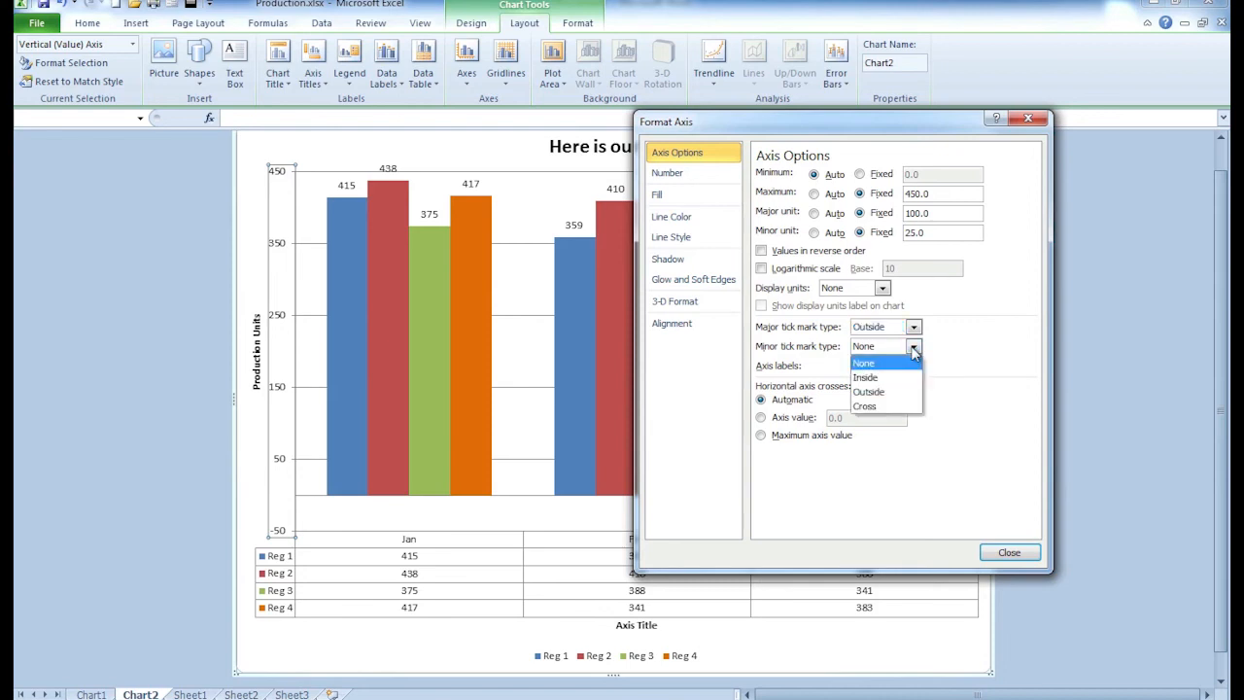
click(910, 384)
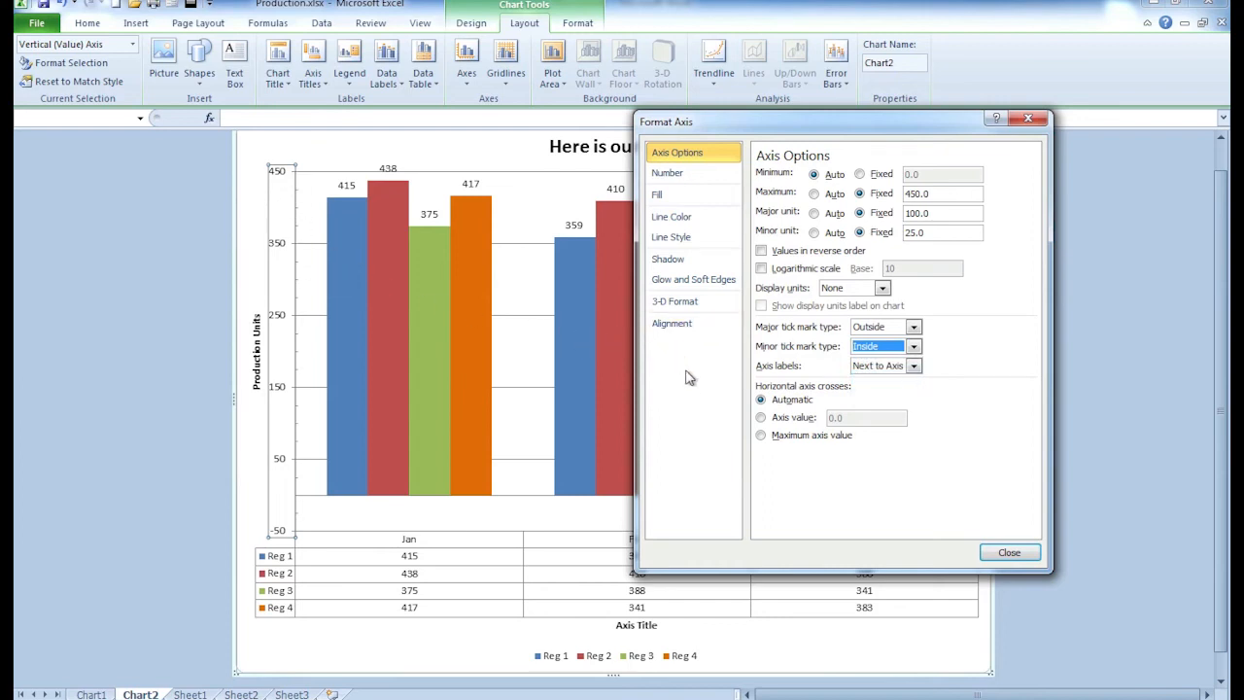
click(1018, 560)
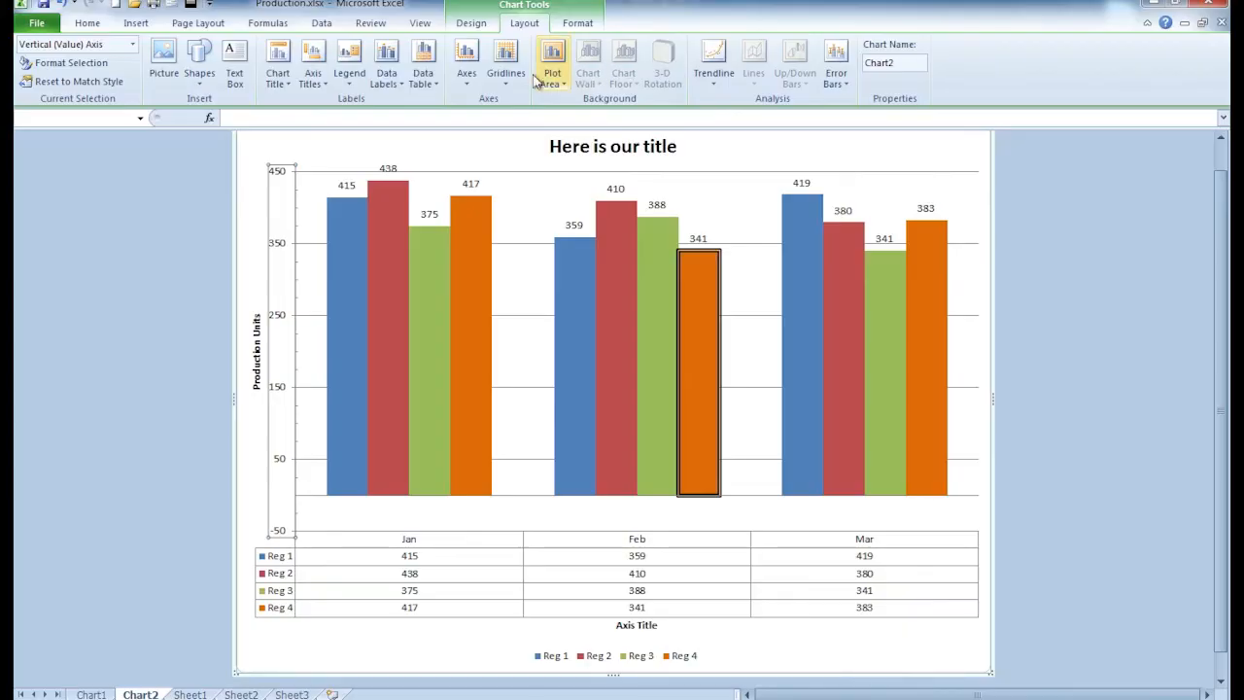
Display primary horizontal gridlines for minor units on the chart.
click(508, 78)
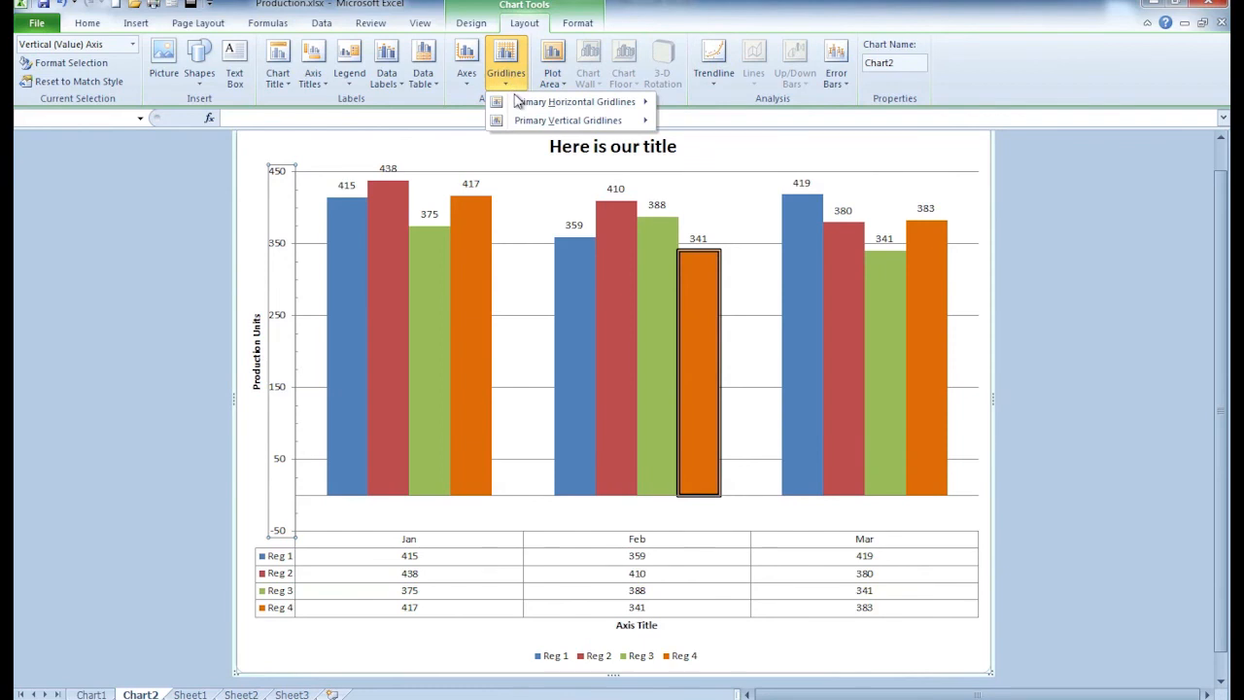
mouse_move(518, 104)
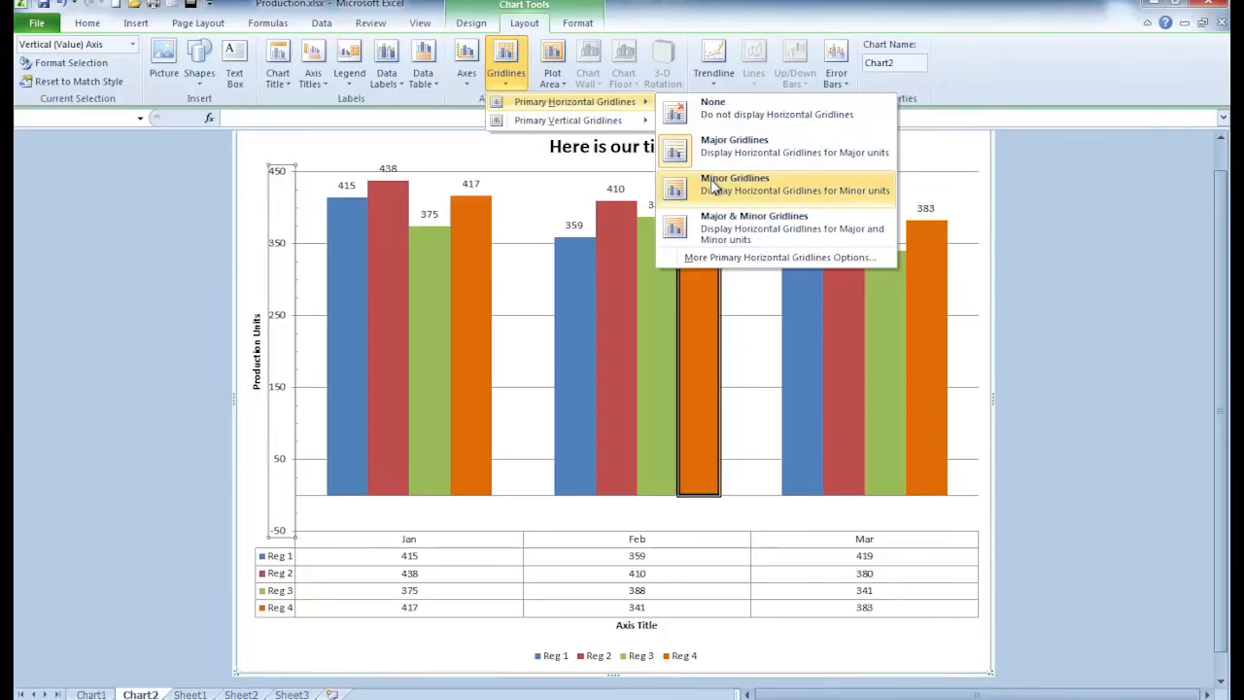
click(714, 185)
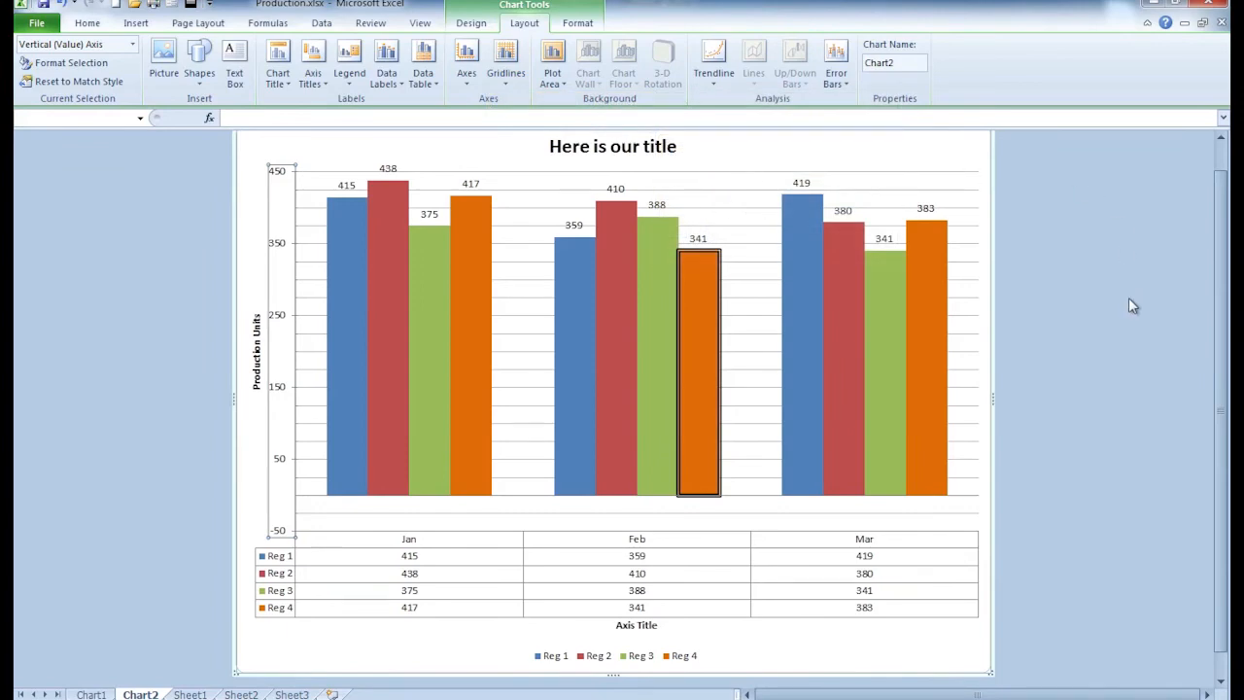